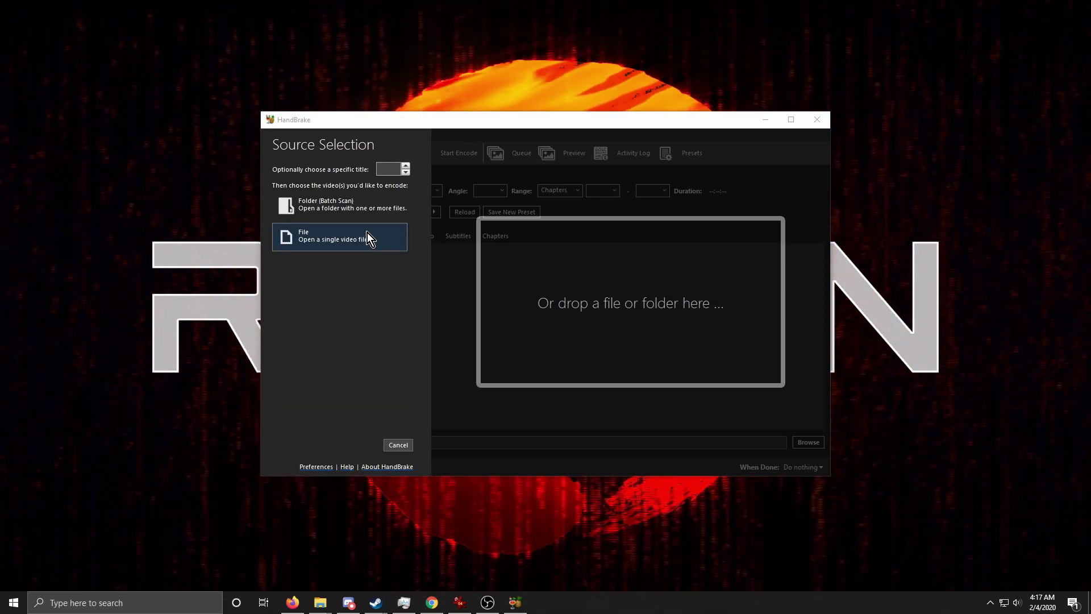
Open the Diablo 3 folder inside Gameplay as a batch-scan source
click(339, 205)
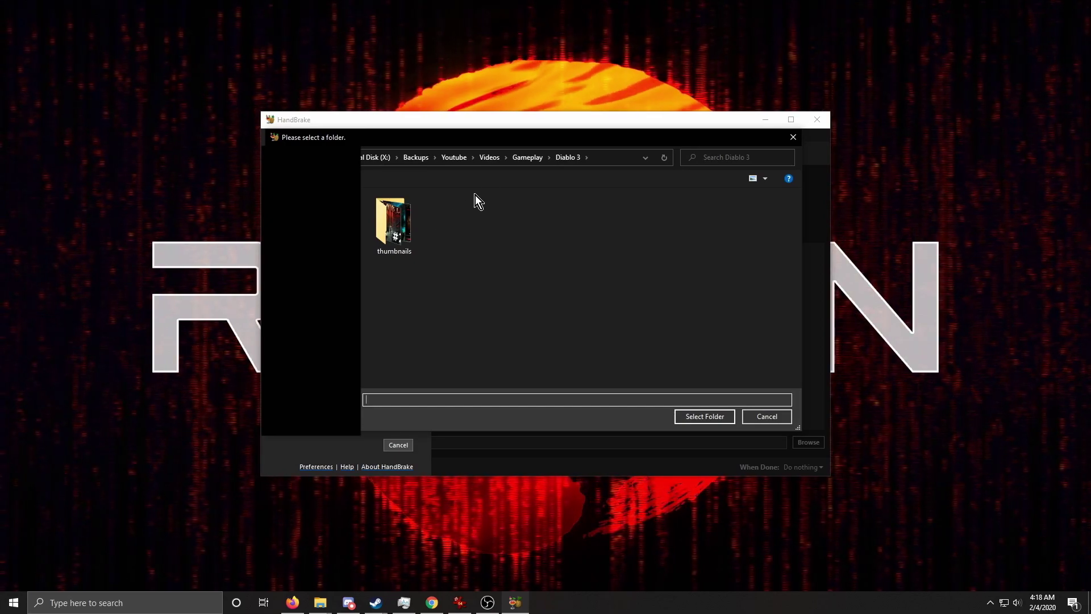
click(523, 158)
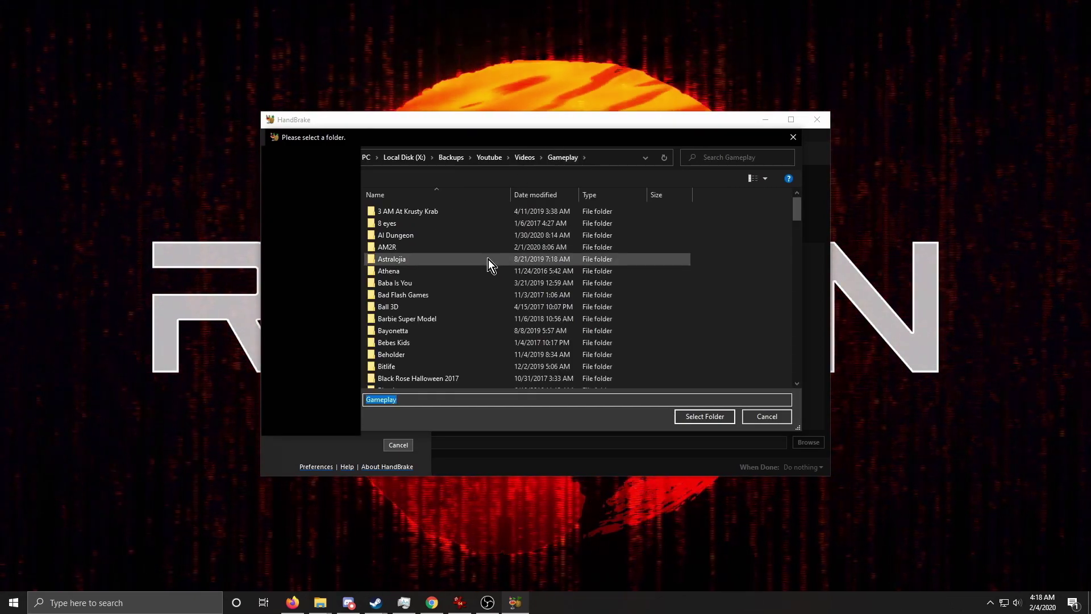
scroll(485, 256, down, 5)
scroll(487, 251, up, 3)
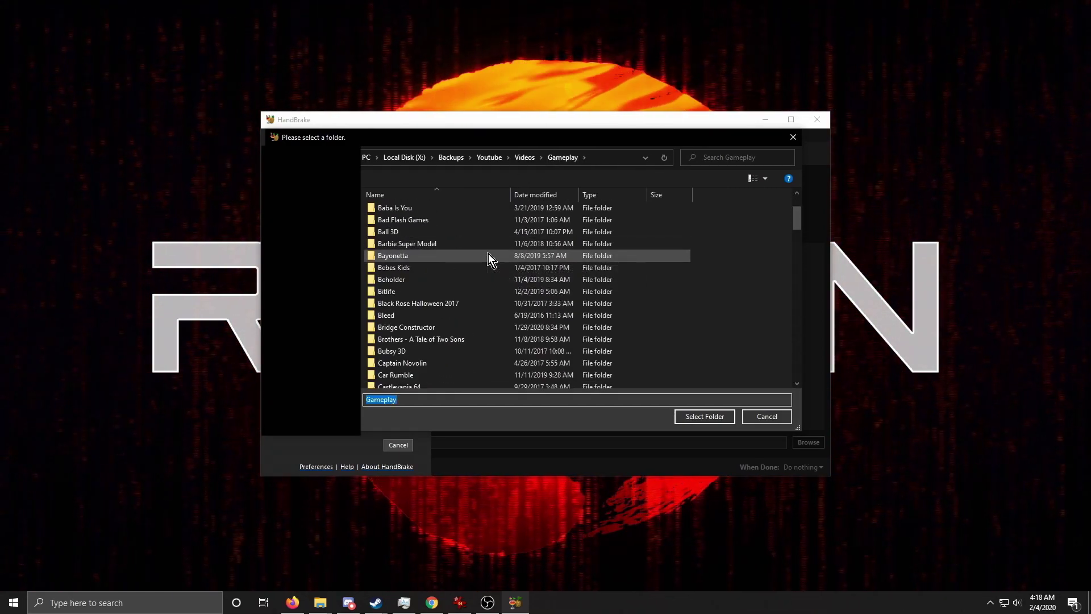
scroll(489, 253, up, 2)
scroll(472, 261, down, 5)
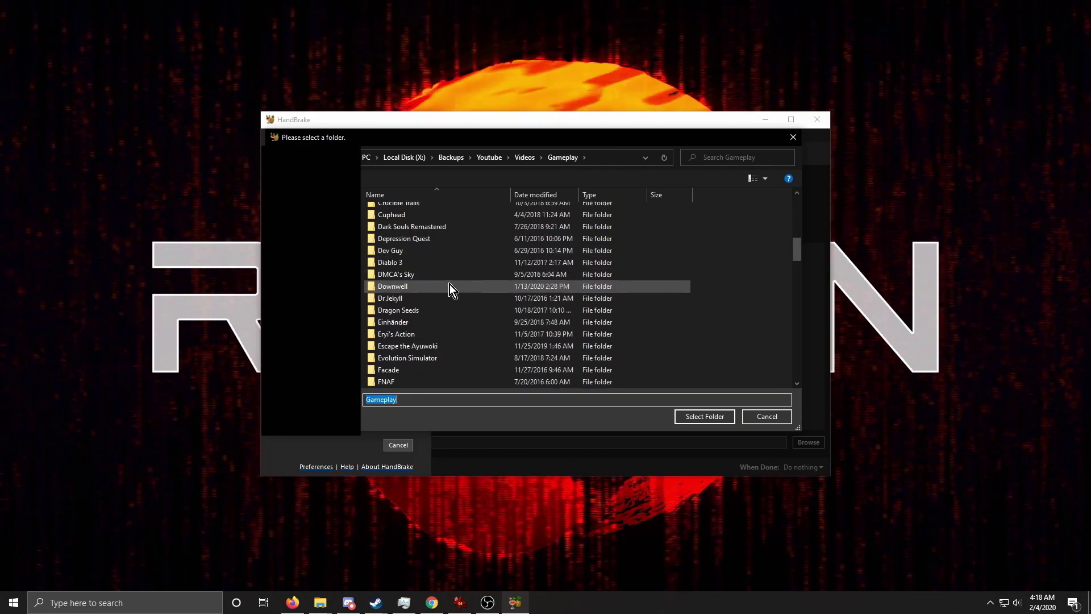
scroll(452, 290, down, 1)
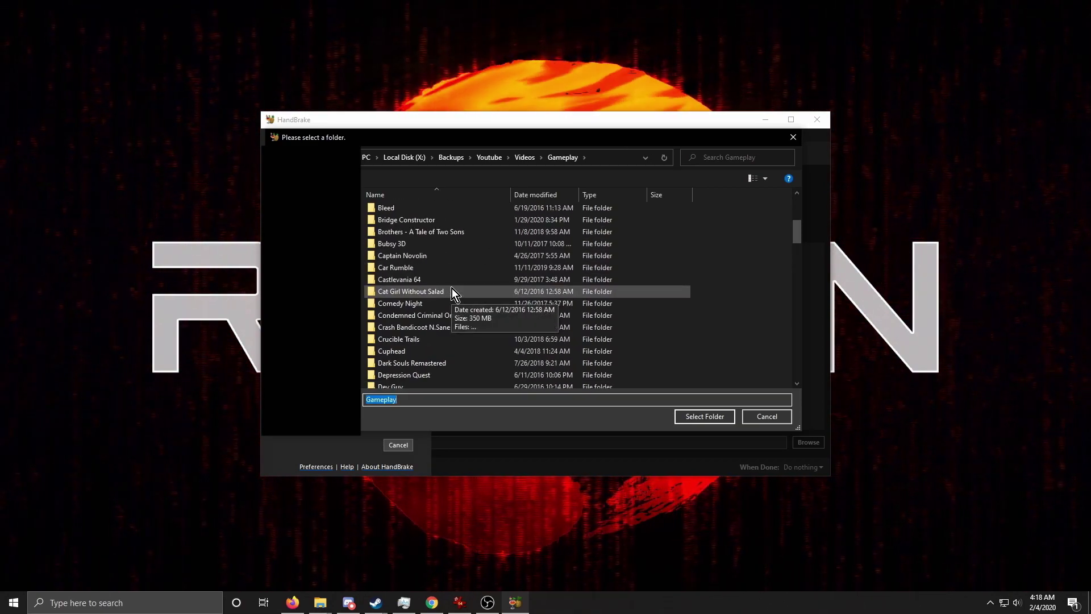
scroll(457, 278, down, 1)
scroll(466, 281, down, 1)
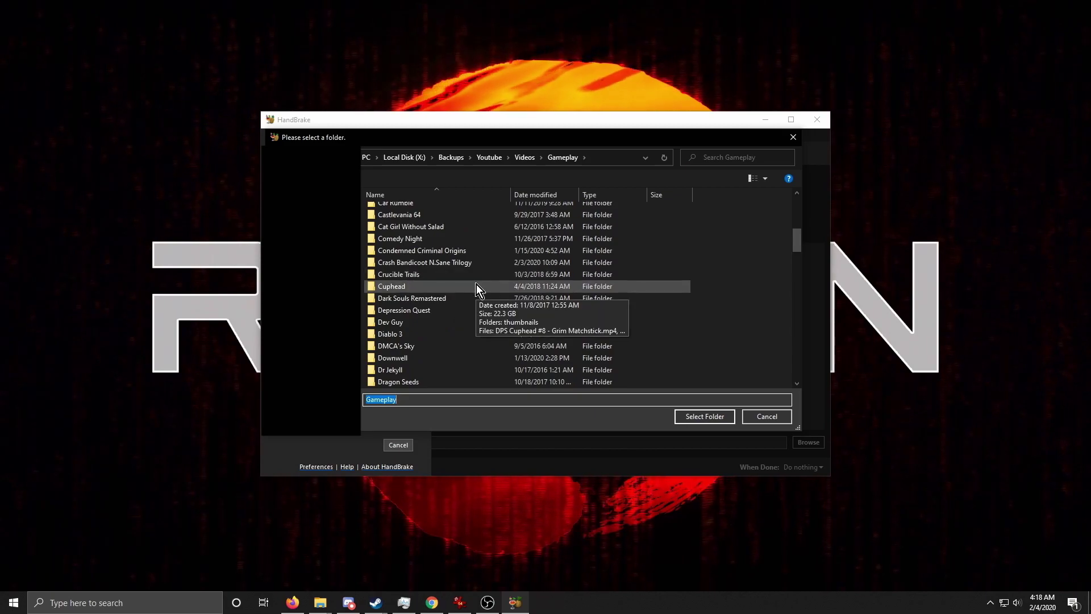
click(459, 331)
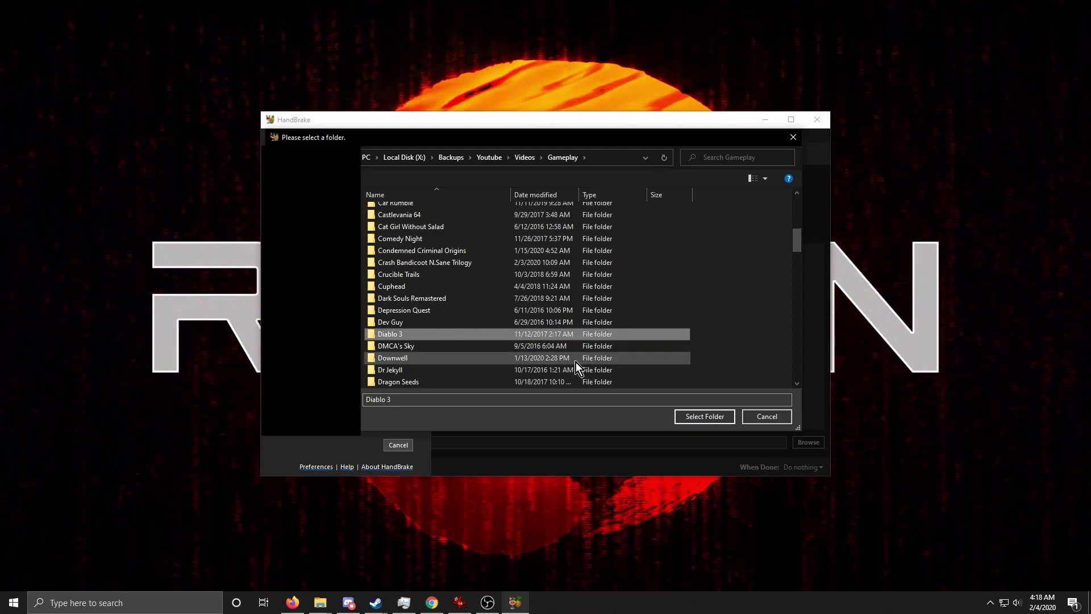
click(703, 418)
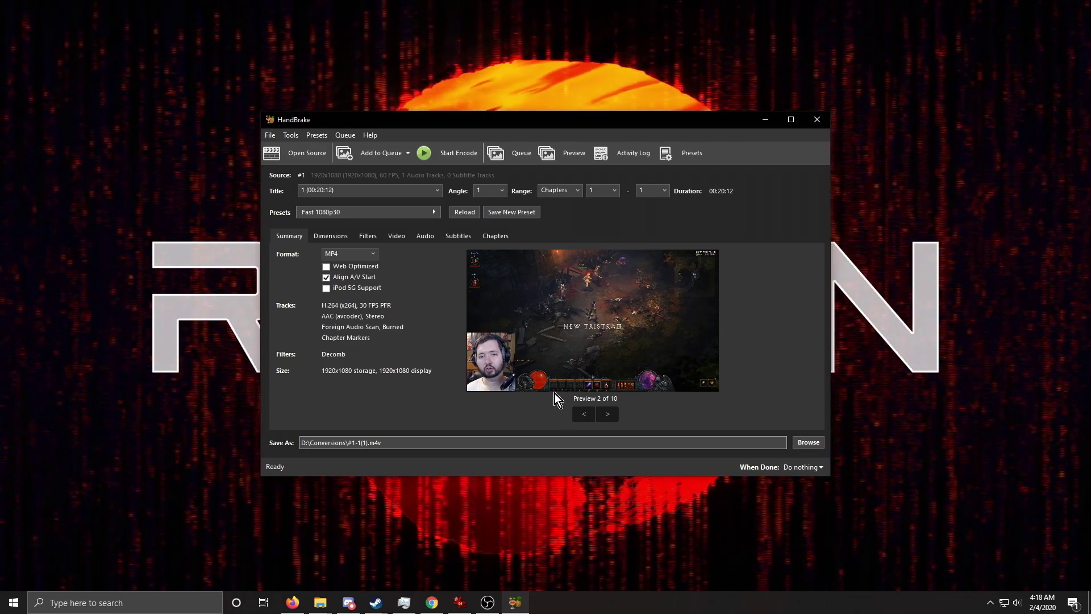
Apply the custom preset YouTube Compression to the loaded source
click(435, 216)
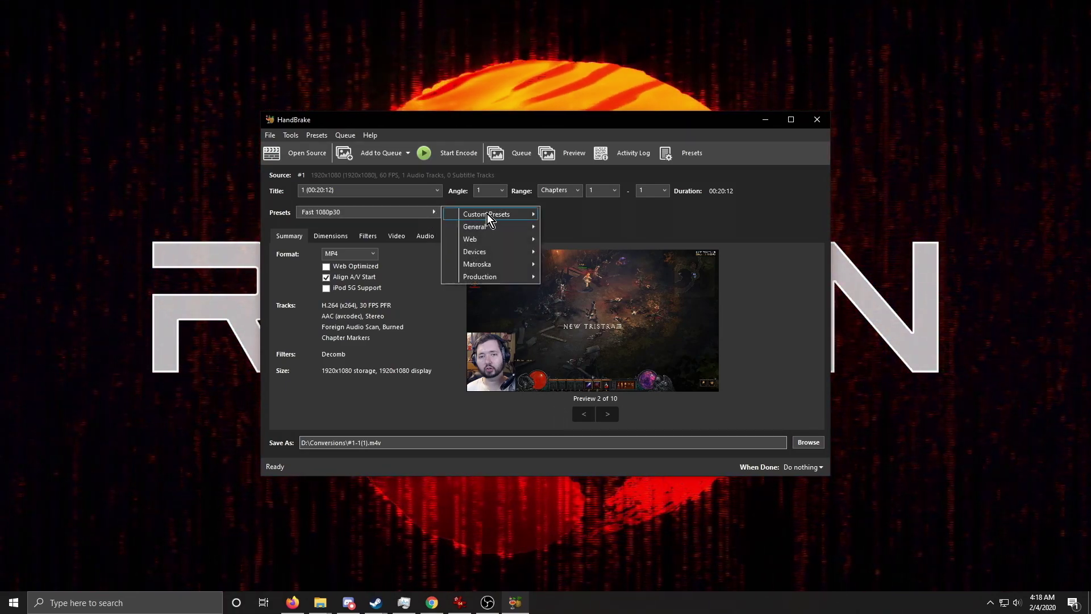
mouse_move(487, 213)
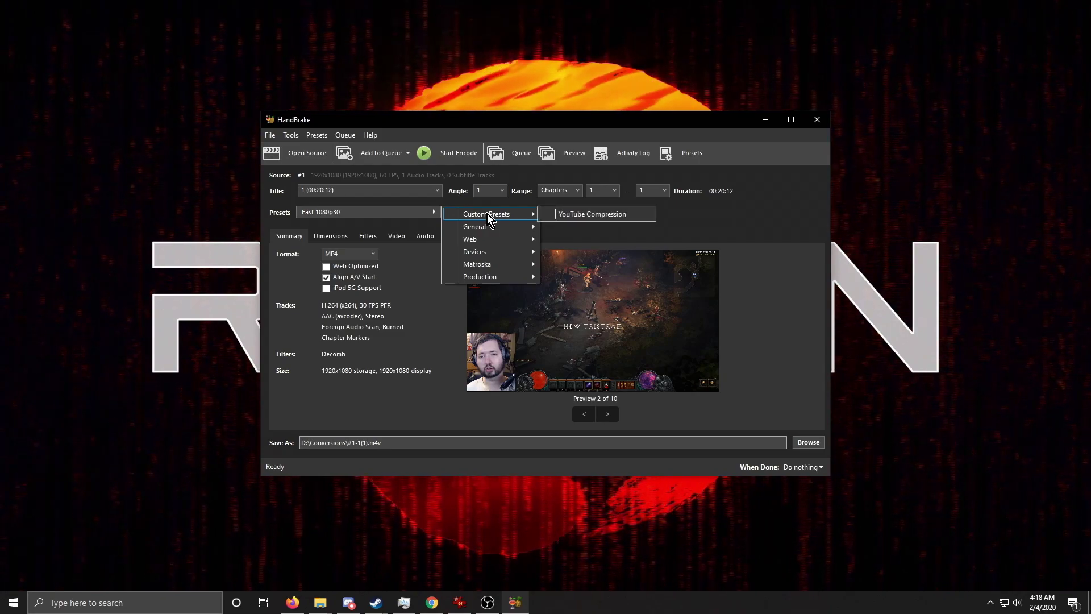
click(595, 214)
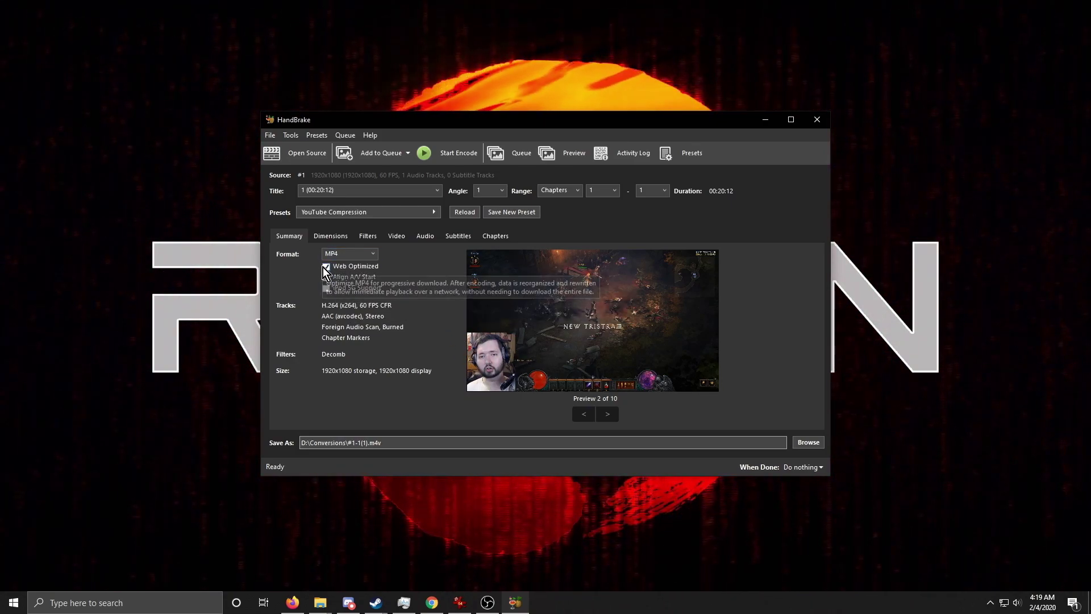
click(346, 280)
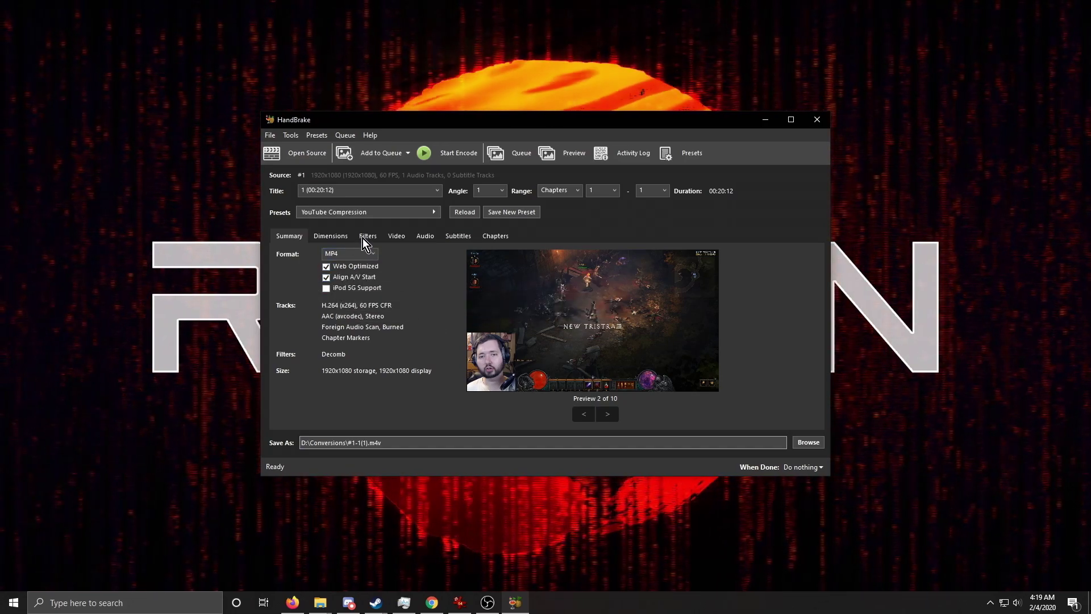
Check the dimensions and video settings, trying average bitrate mode before returning to constant quality
click(338, 235)
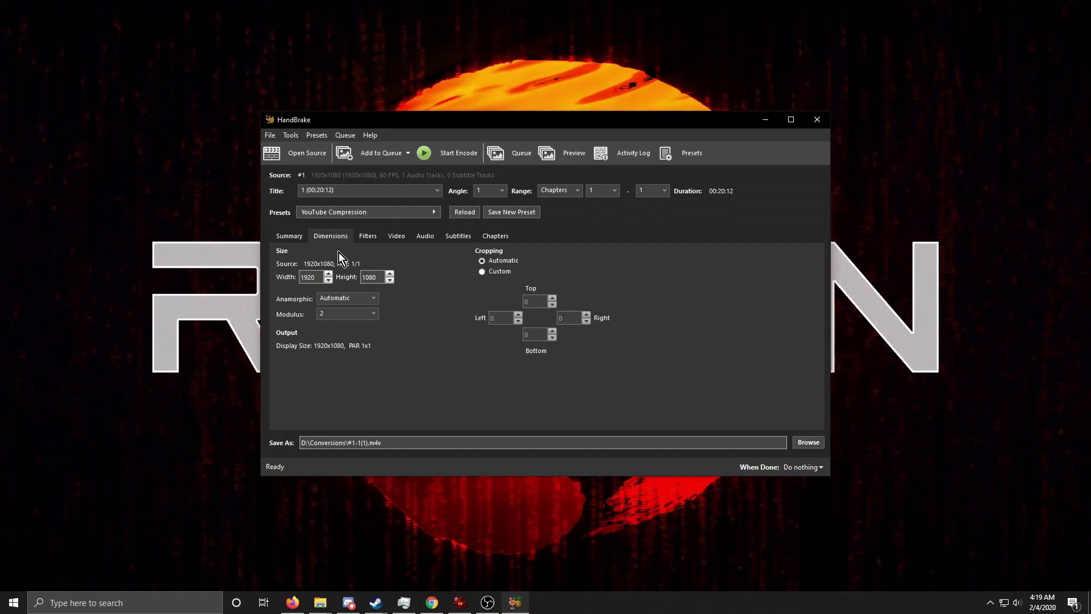
click(395, 236)
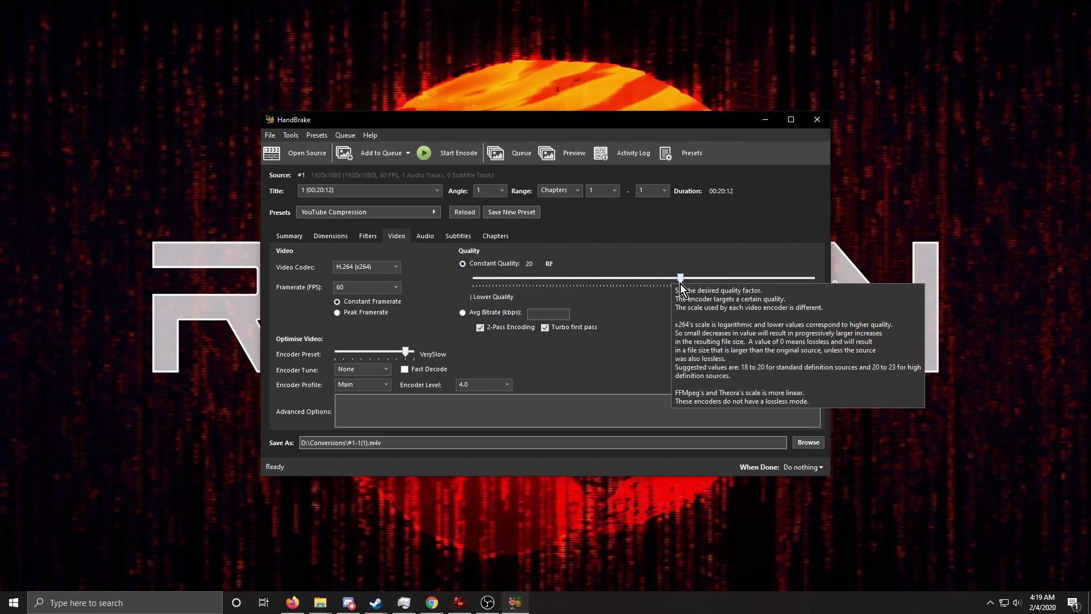
click(485, 315)
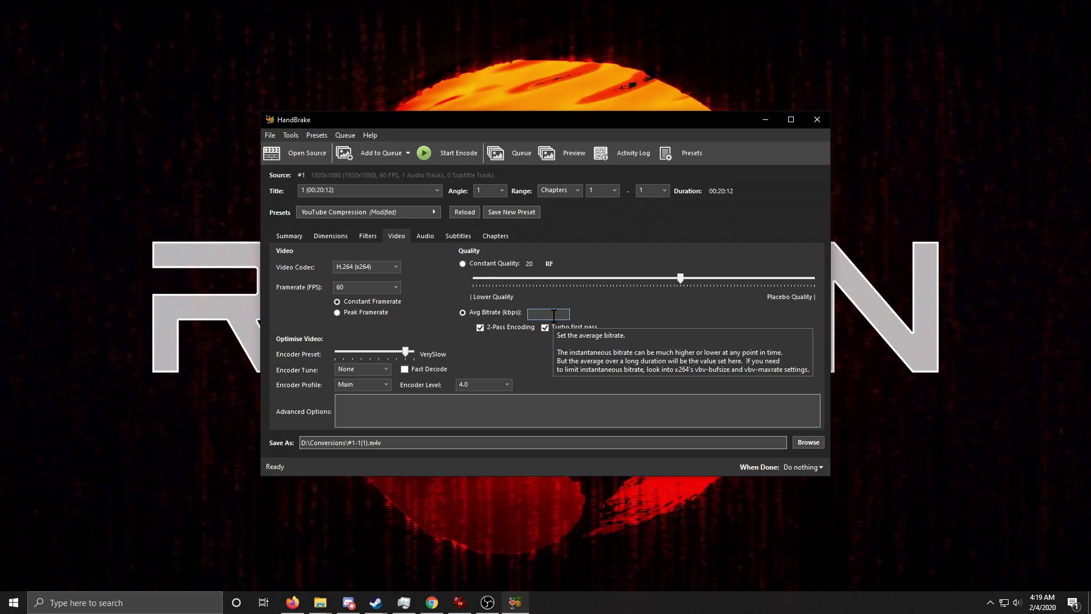
click(462, 264)
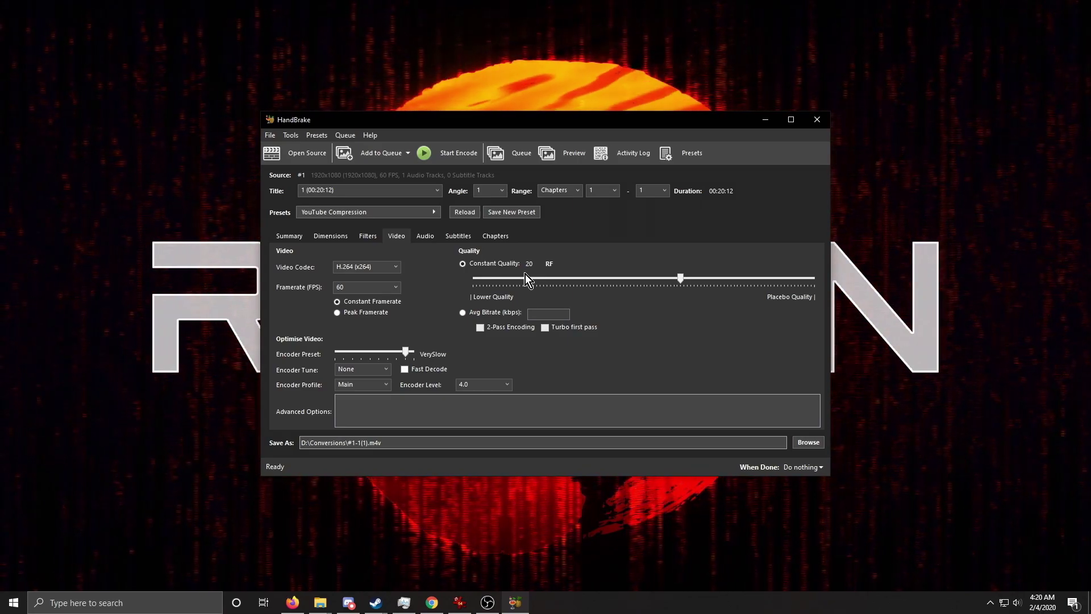
Try constant quality values of RF 22 and 21, and return it to RF 20
drag(680, 282, 654, 282)
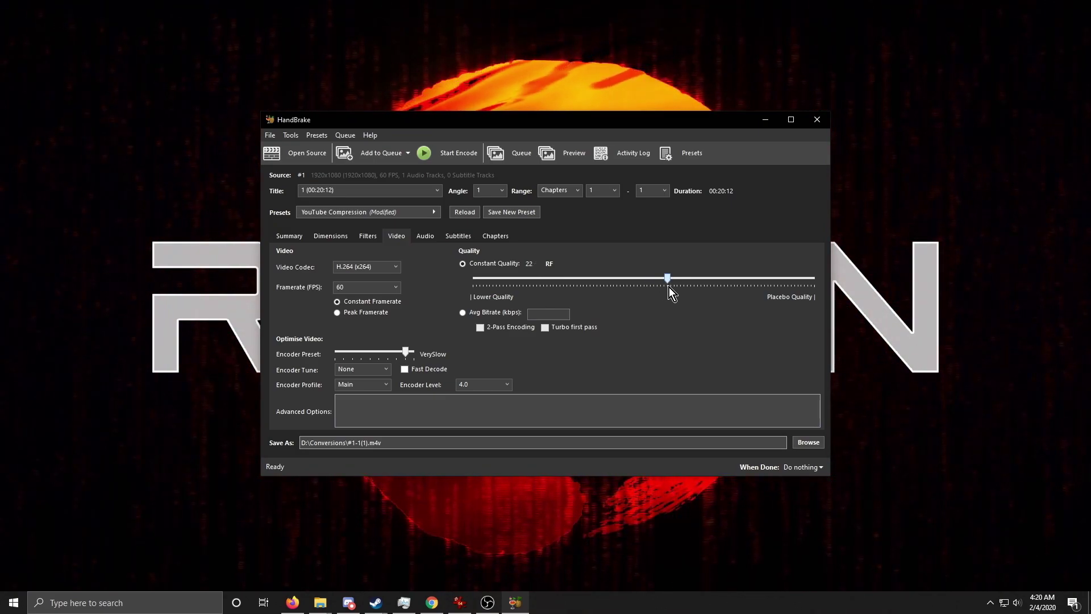
click(675, 280)
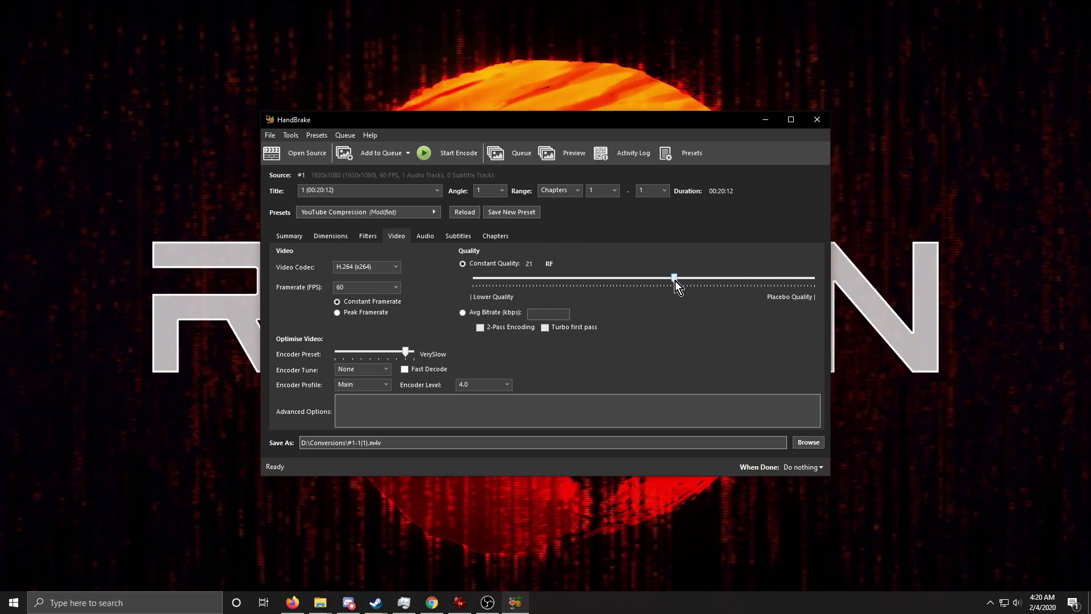
drag(676, 280, 677, 278)
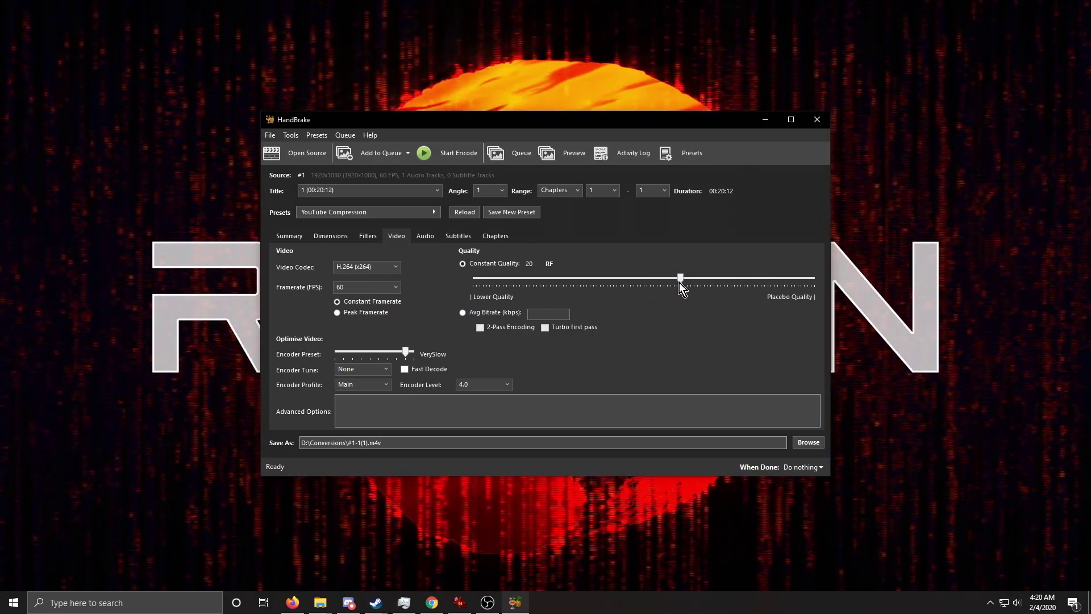
mouse_move(662, 281)
mouse_down()
mouse_move(645, 285)
mouse_move(678, 278)
mouse_up()
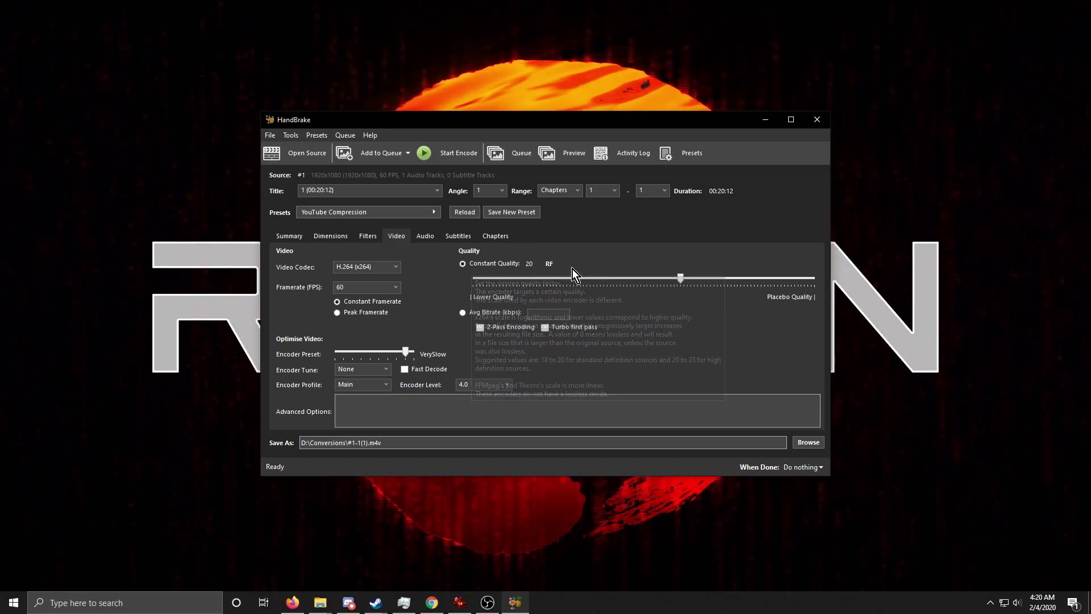
Check the audio track settings, and try the Medium and Placebo encoder presets before restoring VerySlow
click(431, 237)
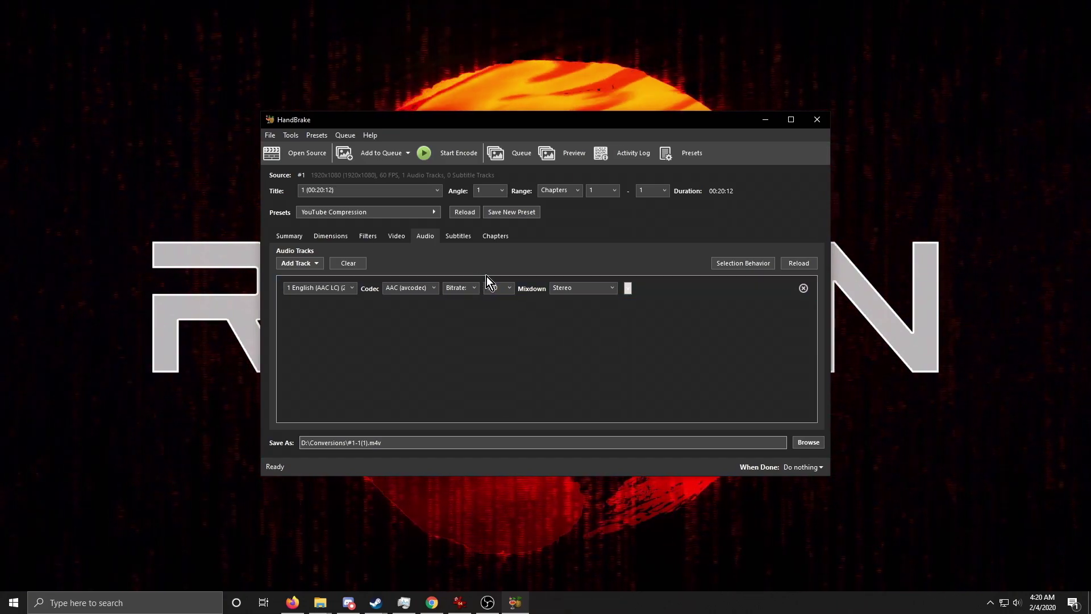
click(397, 236)
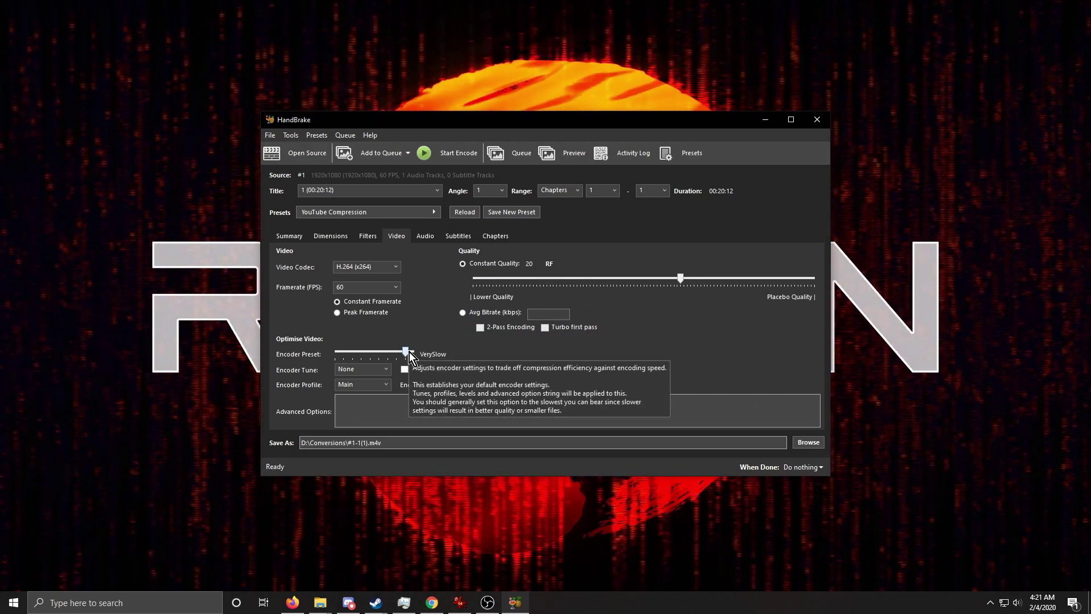
drag(409, 352, 401, 358)
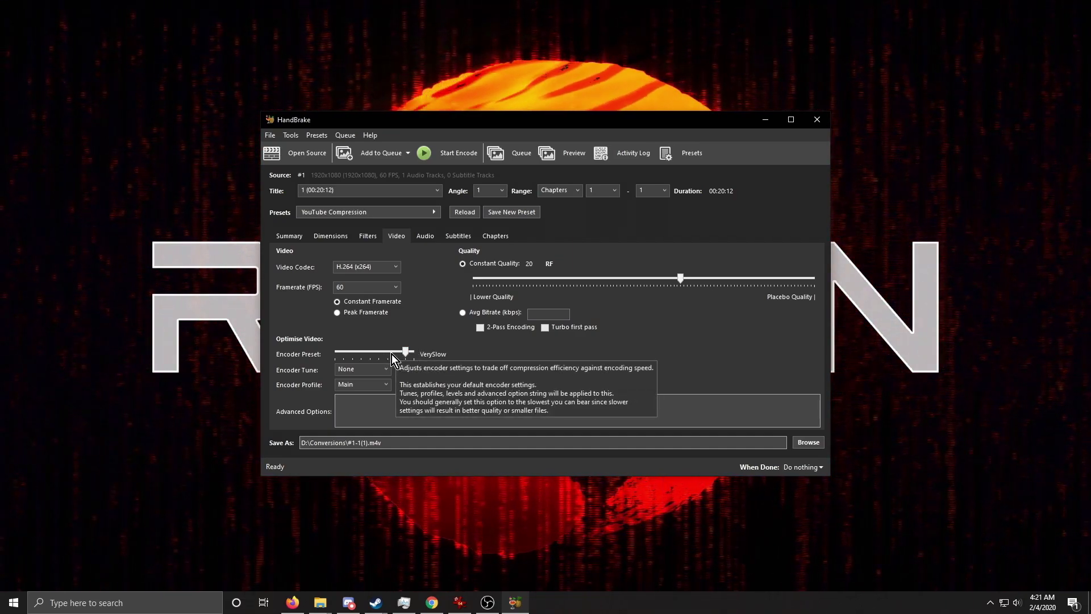
drag(406, 352, 378, 351)
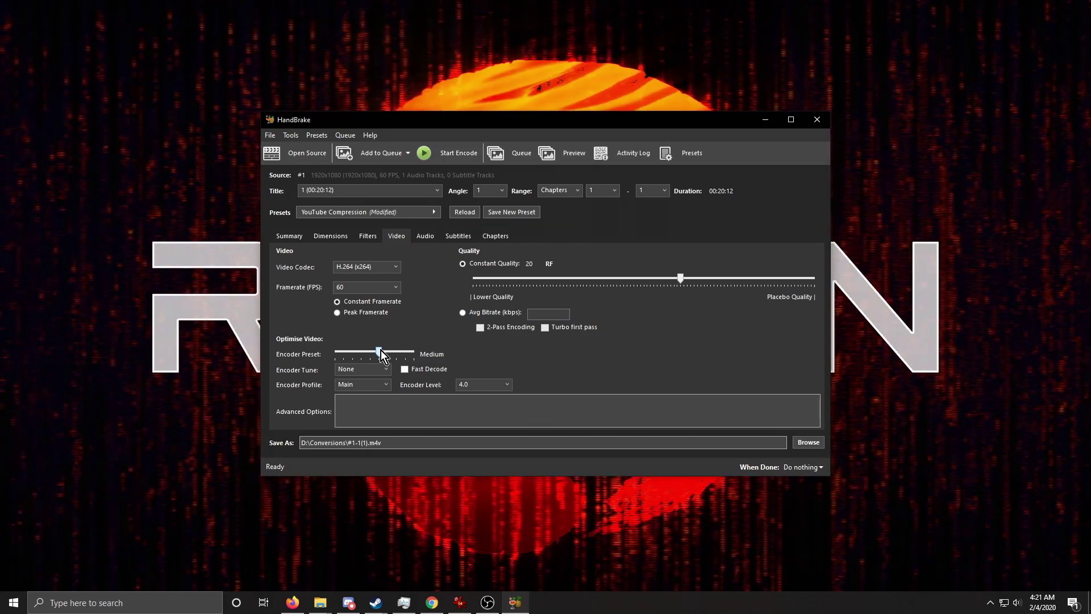
drag(380, 350, 416, 374)
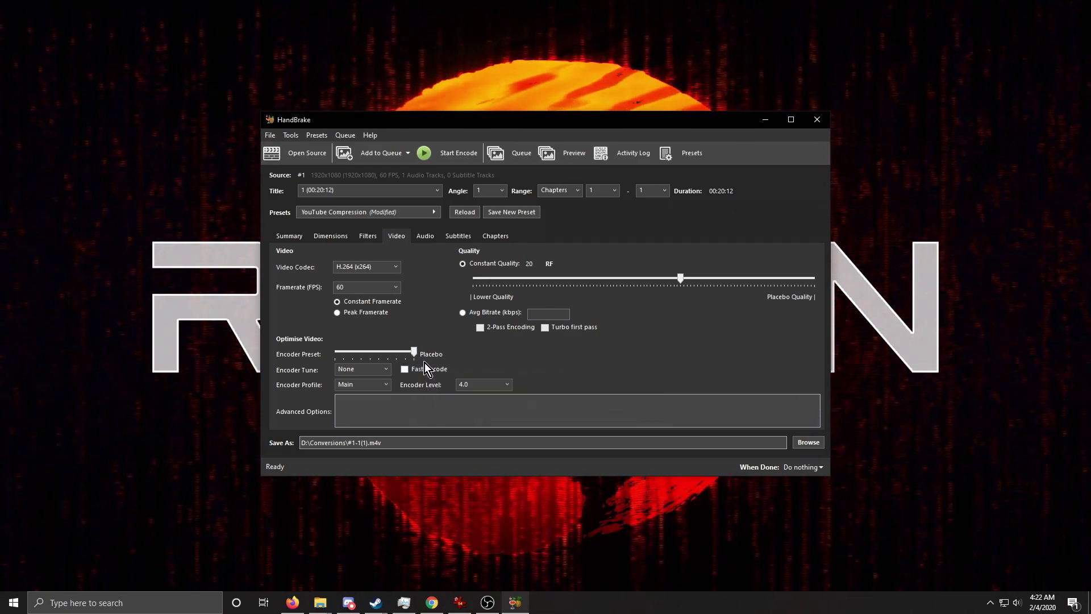
drag(416, 352, 407, 353)
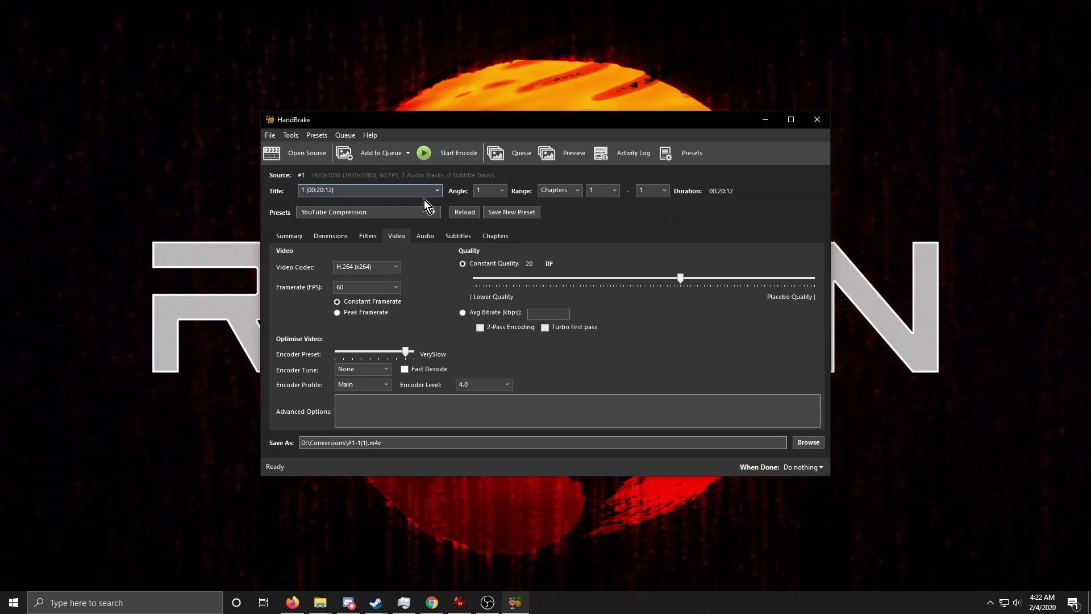
Add all titles from the scanned folder to the encode queue and review the queued jobs
click(409, 156)
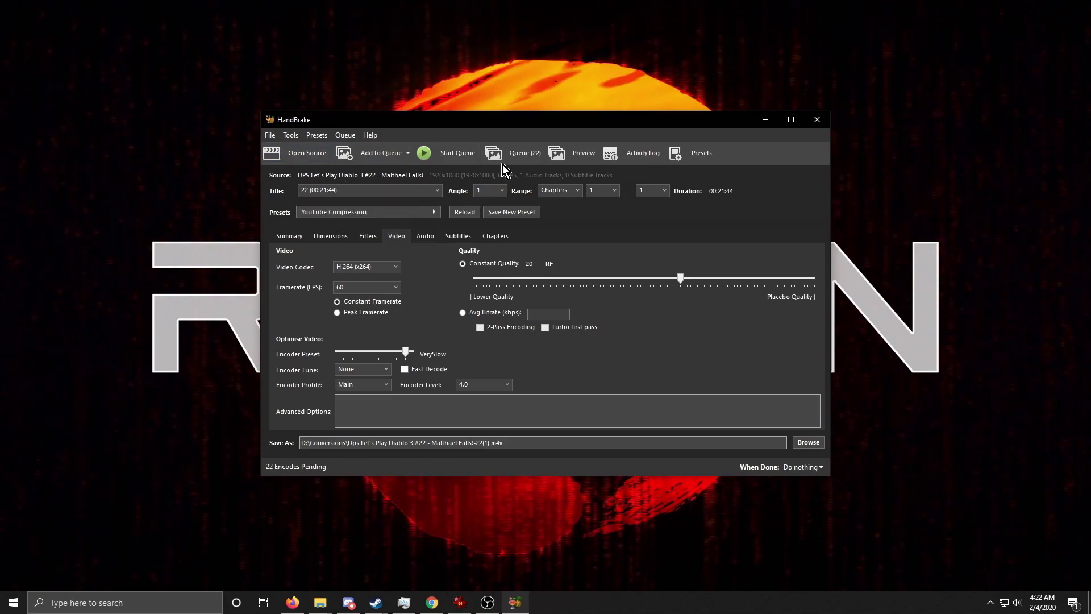
click(519, 155)
scroll(450, 275, down, 3)
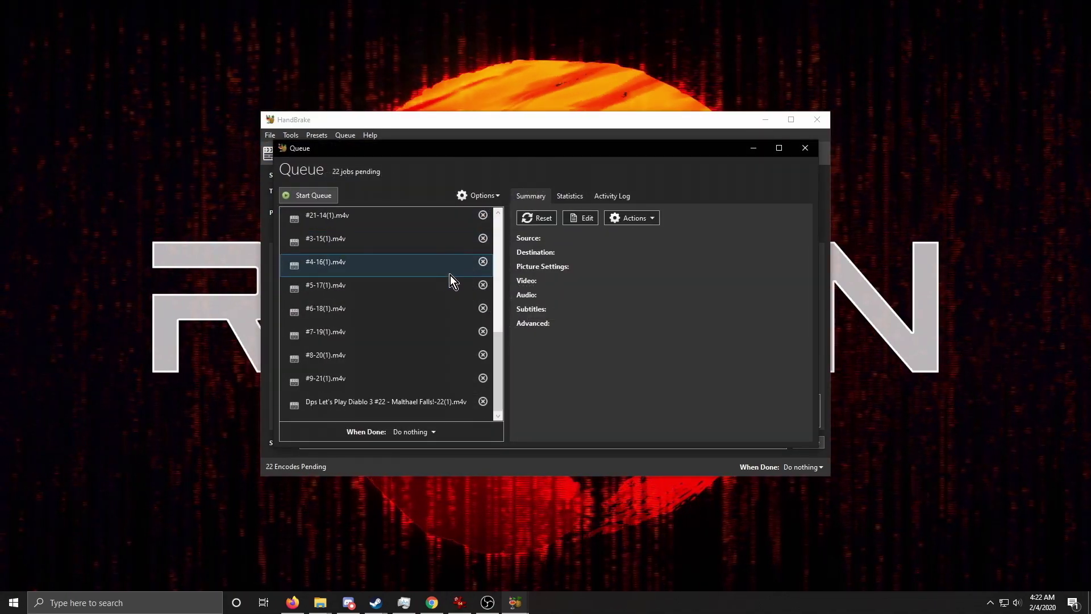
scroll(450, 275, up, 5)
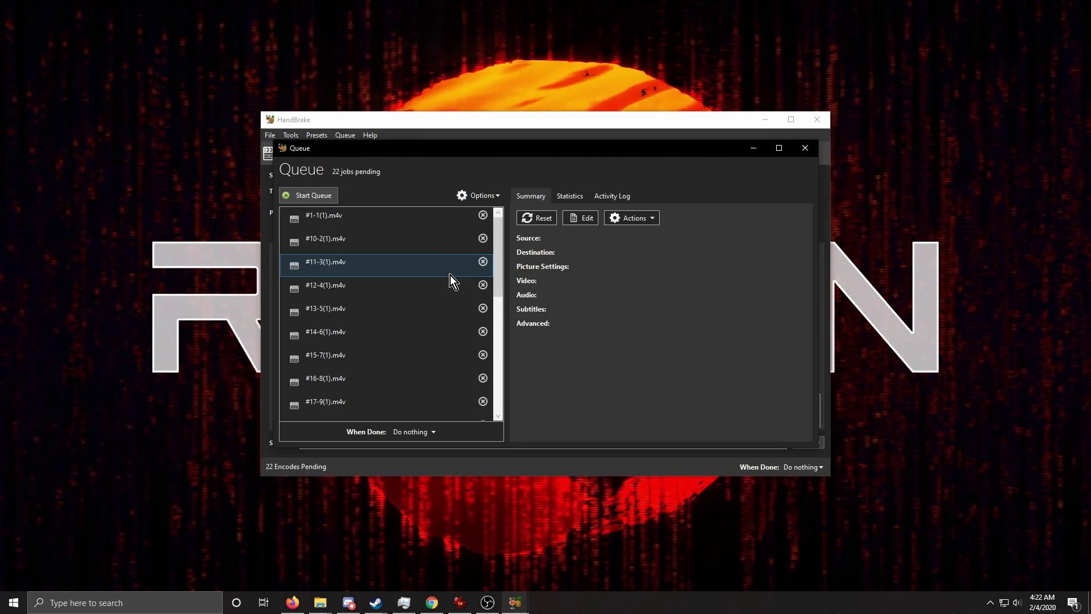
scroll(449, 268, down, 3)
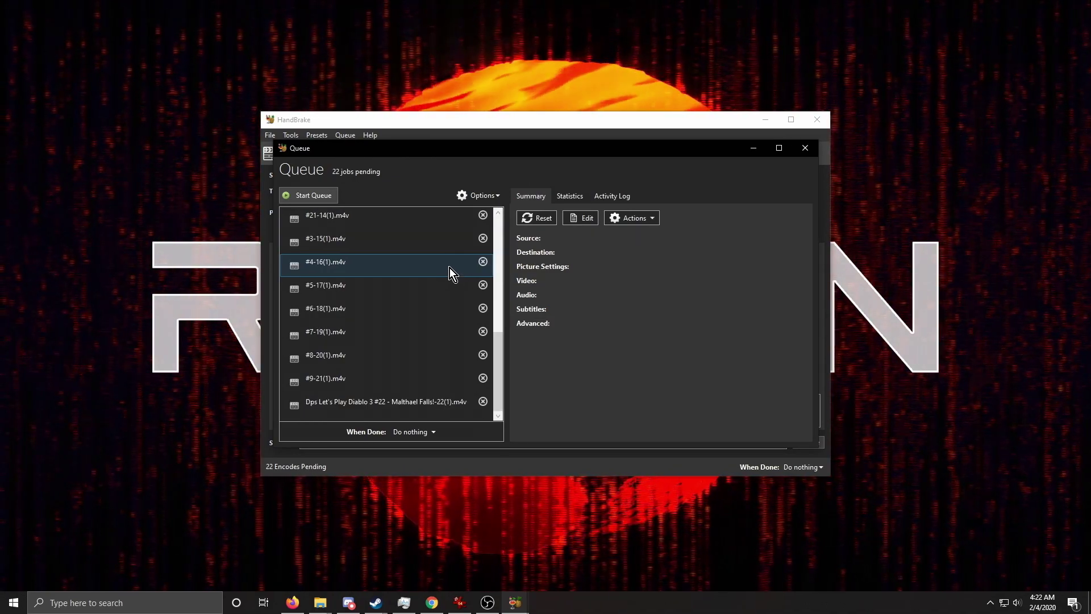
click(804, 147)
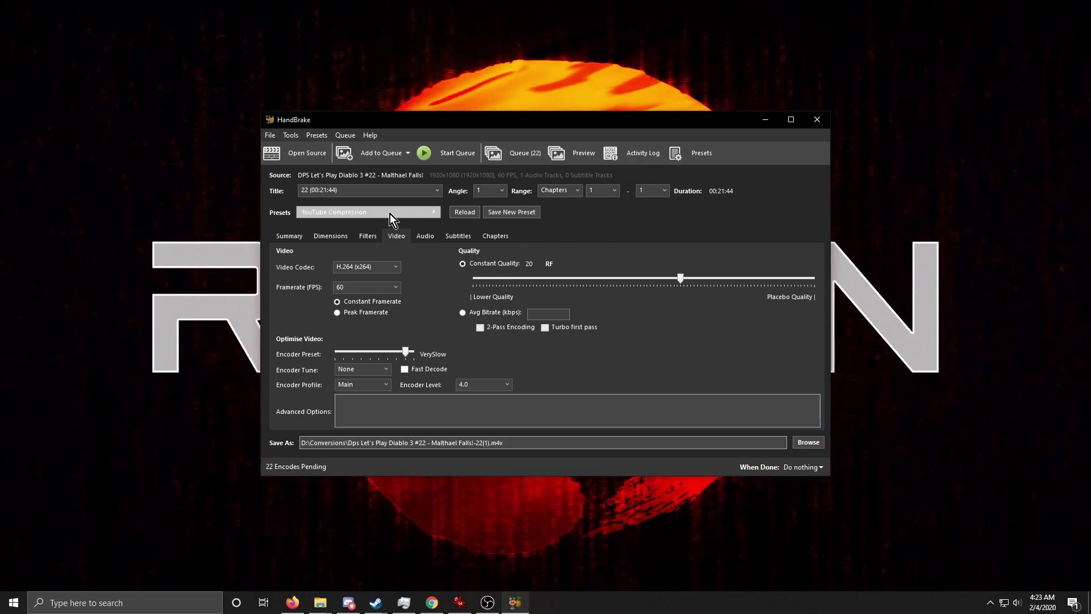
Open a new preset form, look through its dimensions options, and close it without saving
click(518, 213)
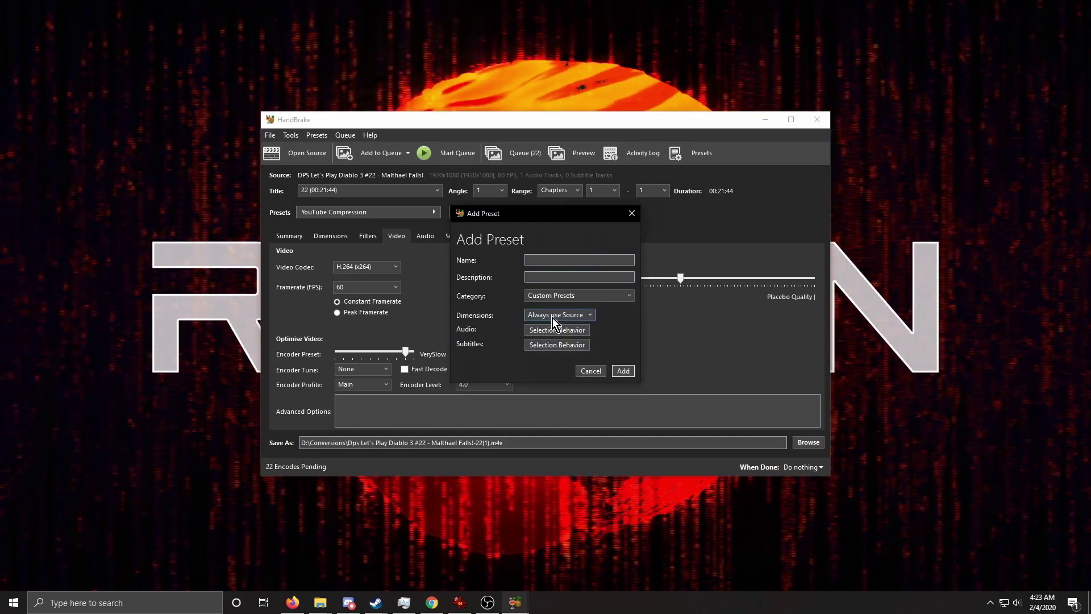
mouse_move(564, 321)
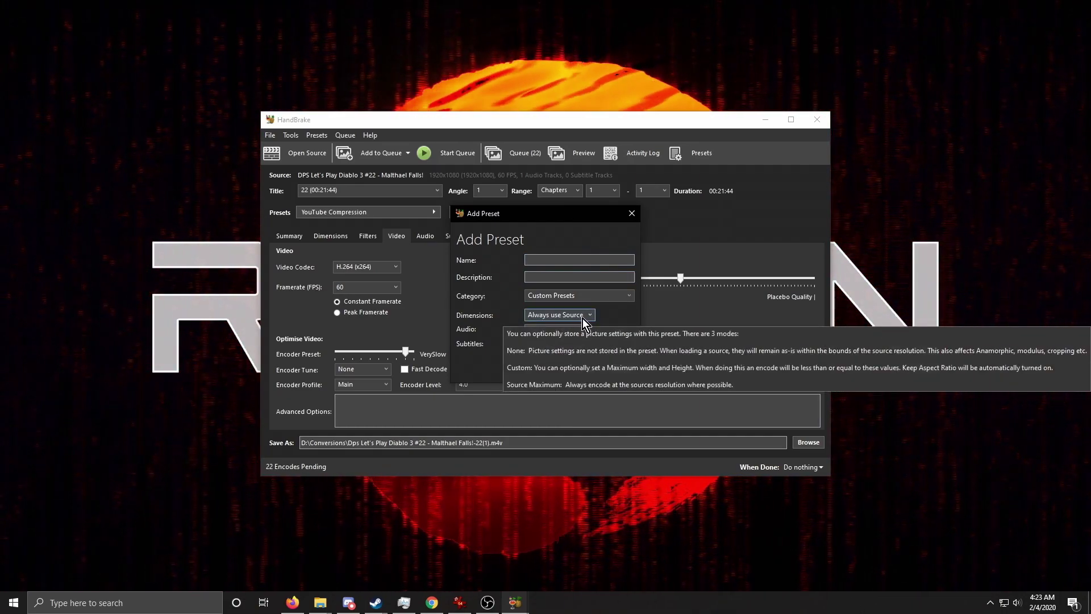
click(583, 319)
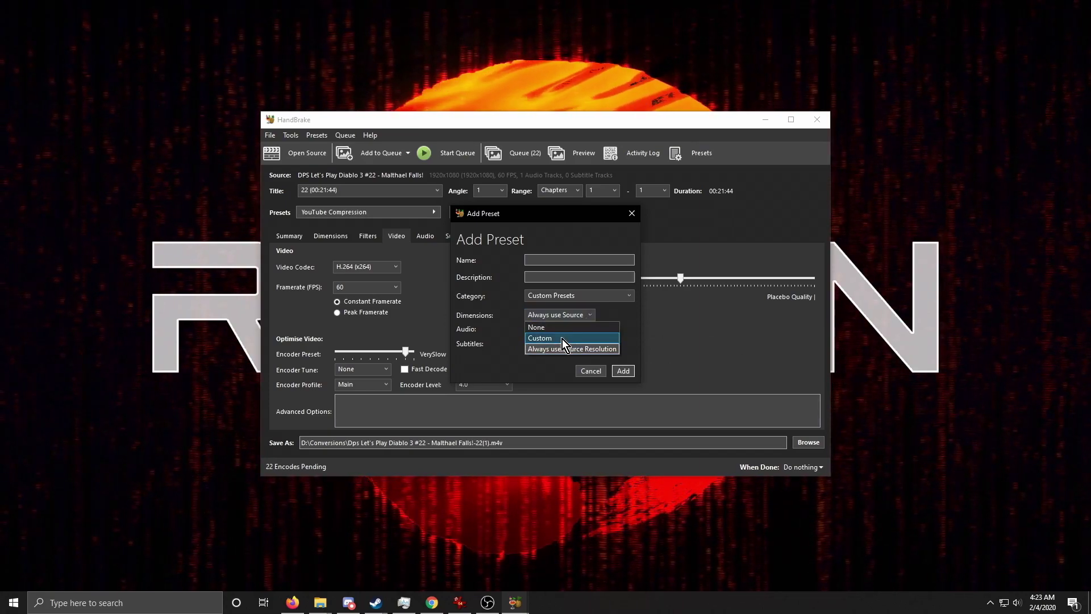
click(498, 329)
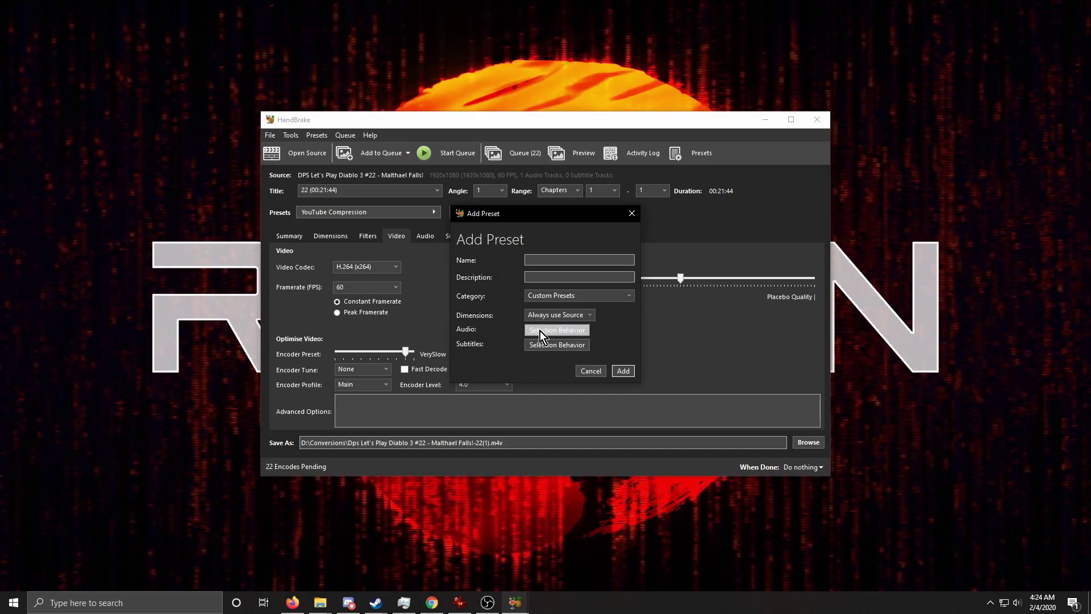
click(591, 372)
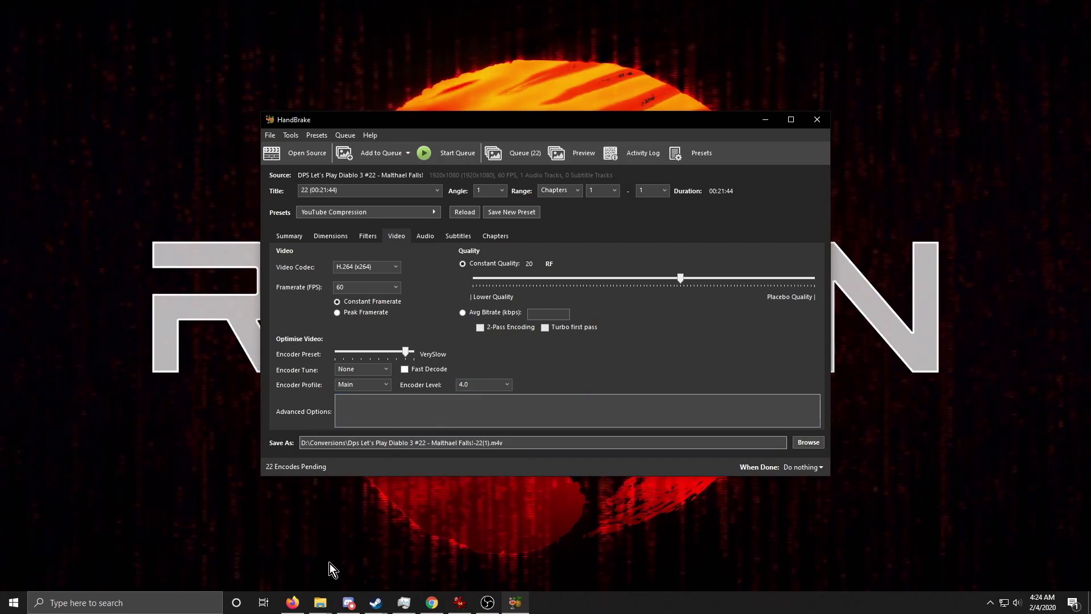
Switch to the Diablo 3 folder in File Explorer and check the combined size of all its original MP4 videos
mouse_move(322, 604)
click(282, 570)
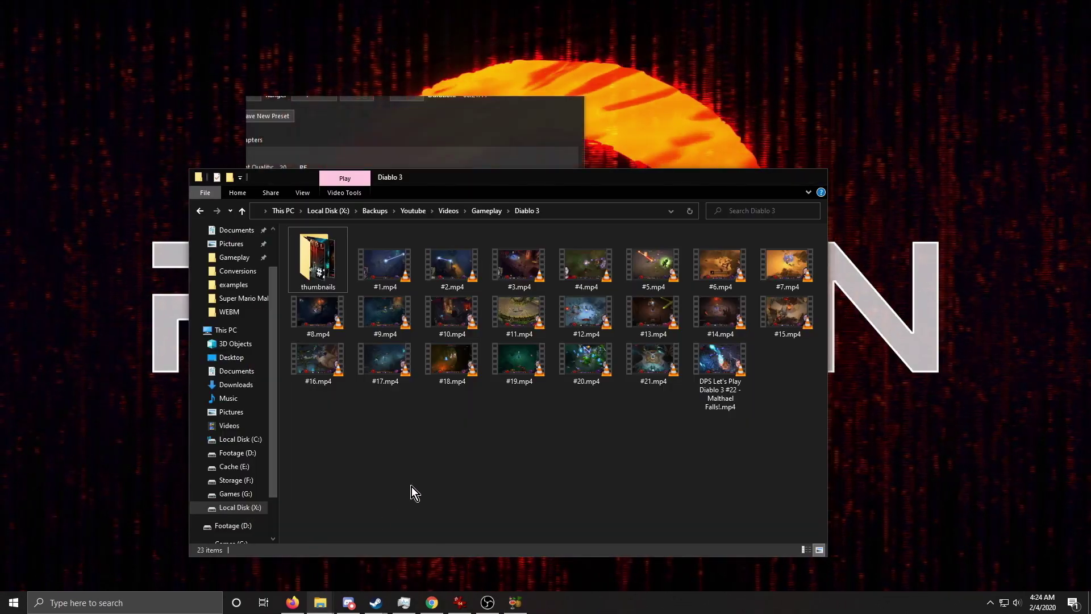
drag(777, 413, 324, 307)
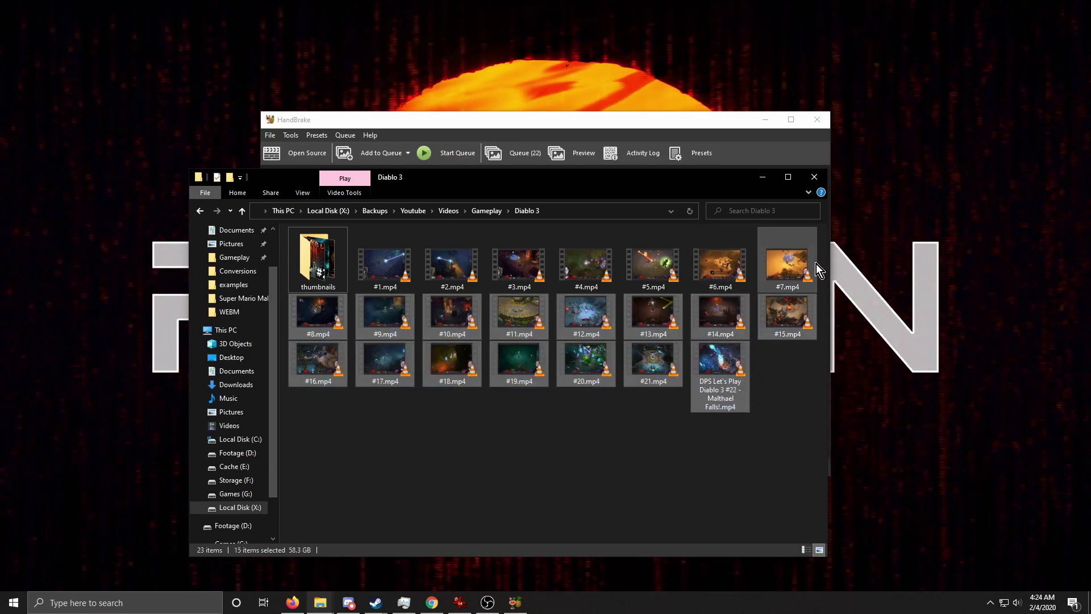
drag(818, 262, 407, 250)
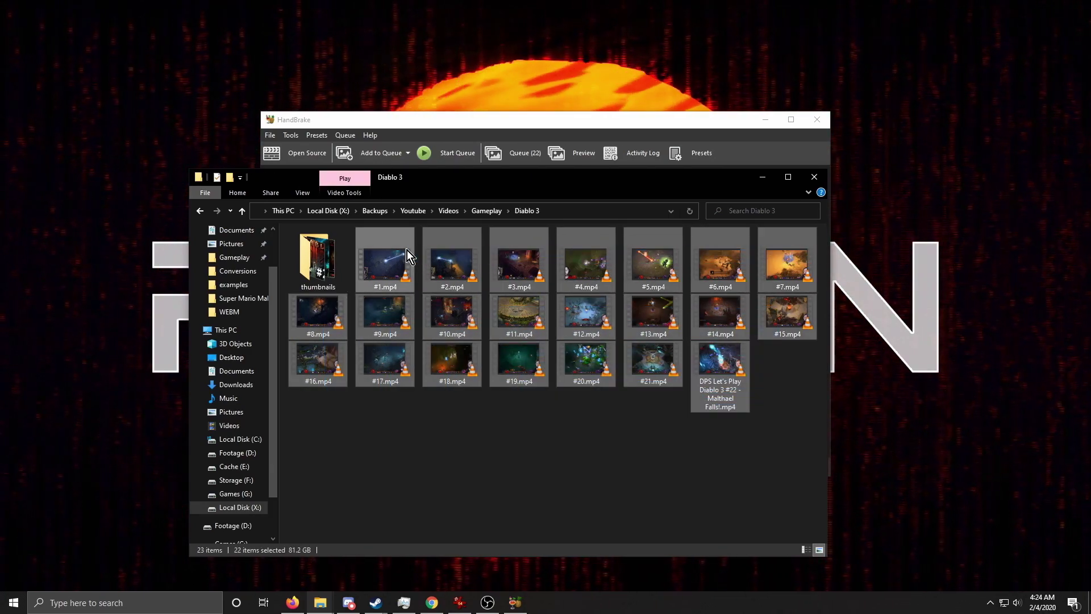
right_click(407, 250)
click(472, 514)
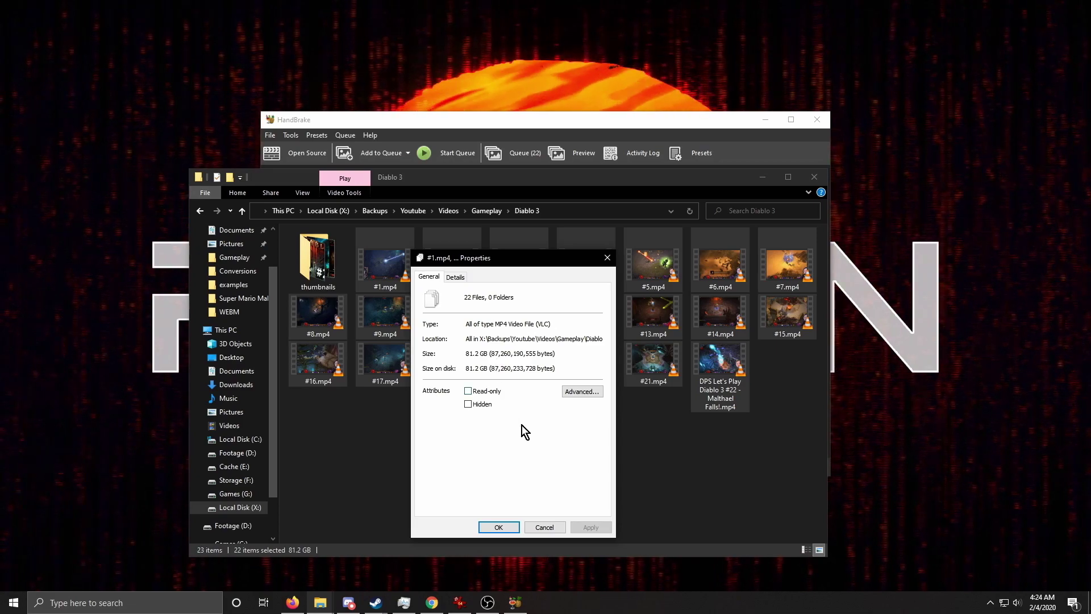
click(544, 528)
click(563, 467)
Check the video details in the file properties of #11.mp4 and #21.mp4
right_click(517, 326)
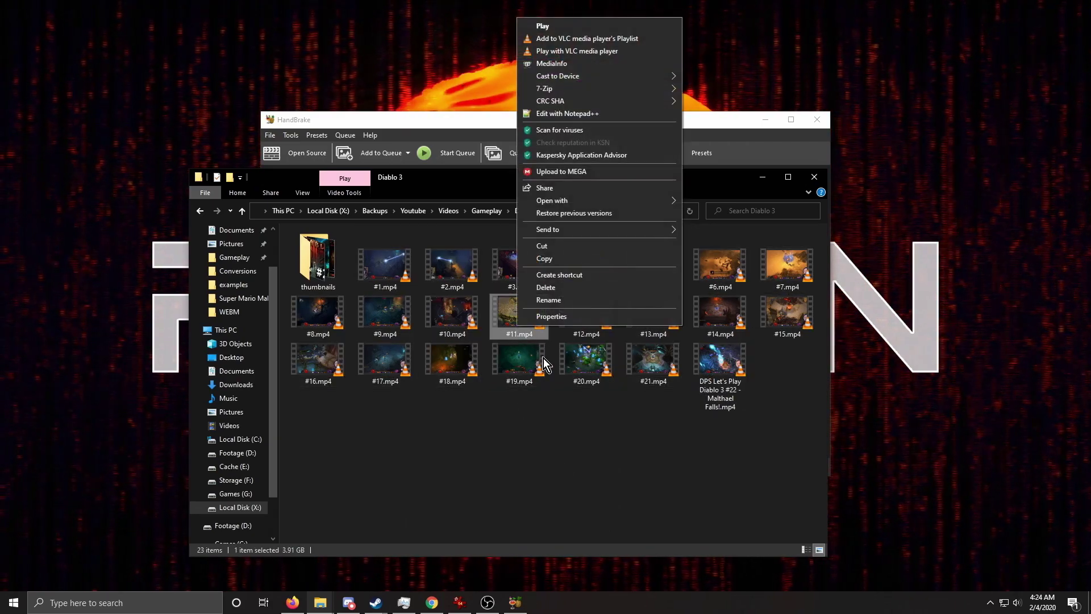
click(577, 318)
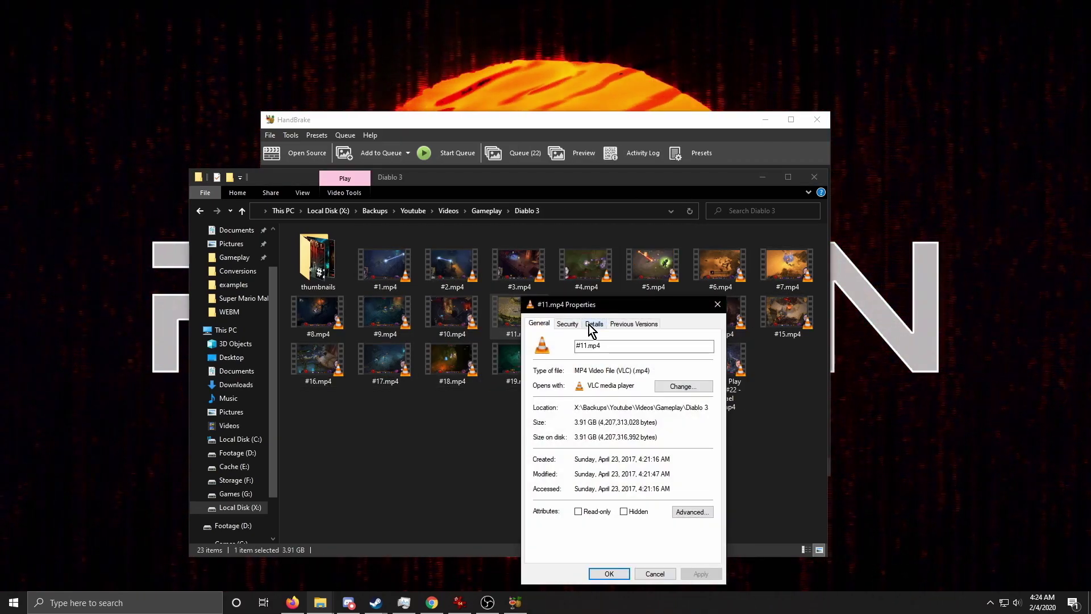
click(590, 325)
click(663, 572)
right_click(653, 364)
click(714, 353)
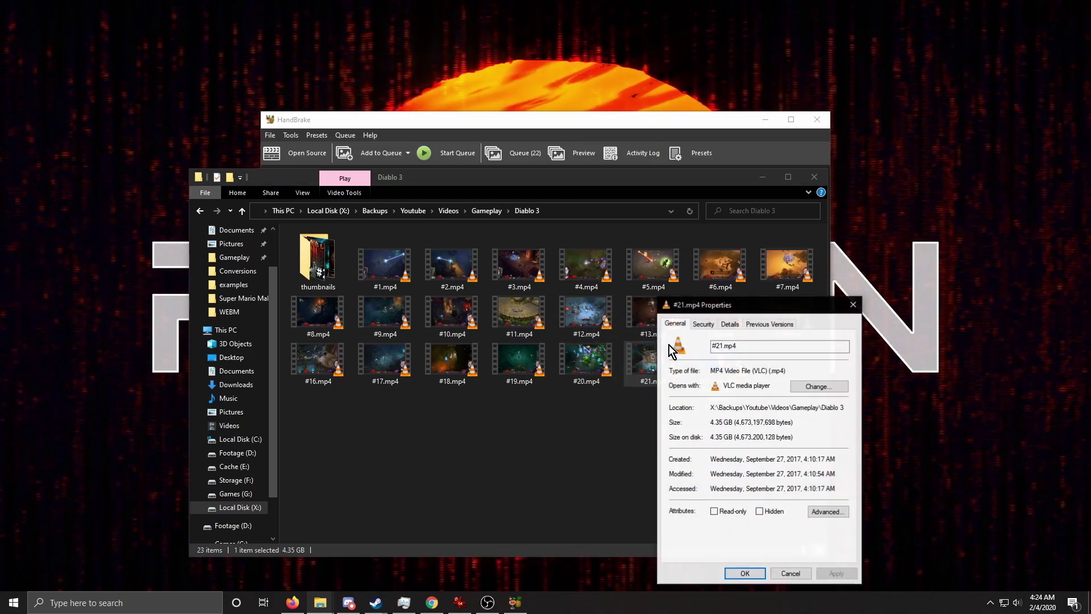
click(730, 323)
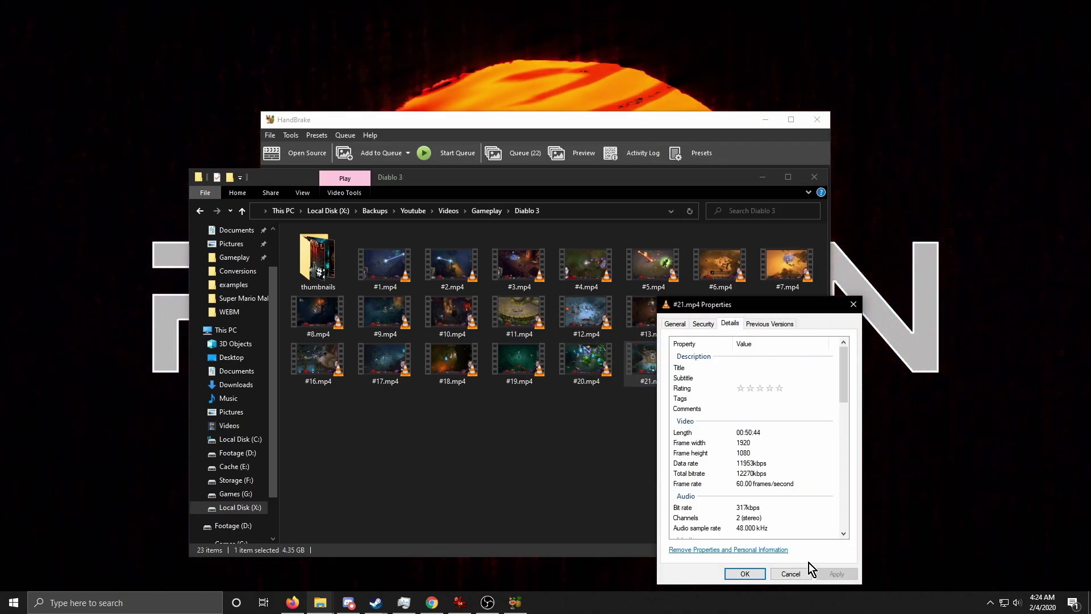
click(790, 574)
Check the video details in the file properties of "DPS Let's Play Diablo 3 #22 - Malthael Falls!.mp4"
right_click(718, 371)
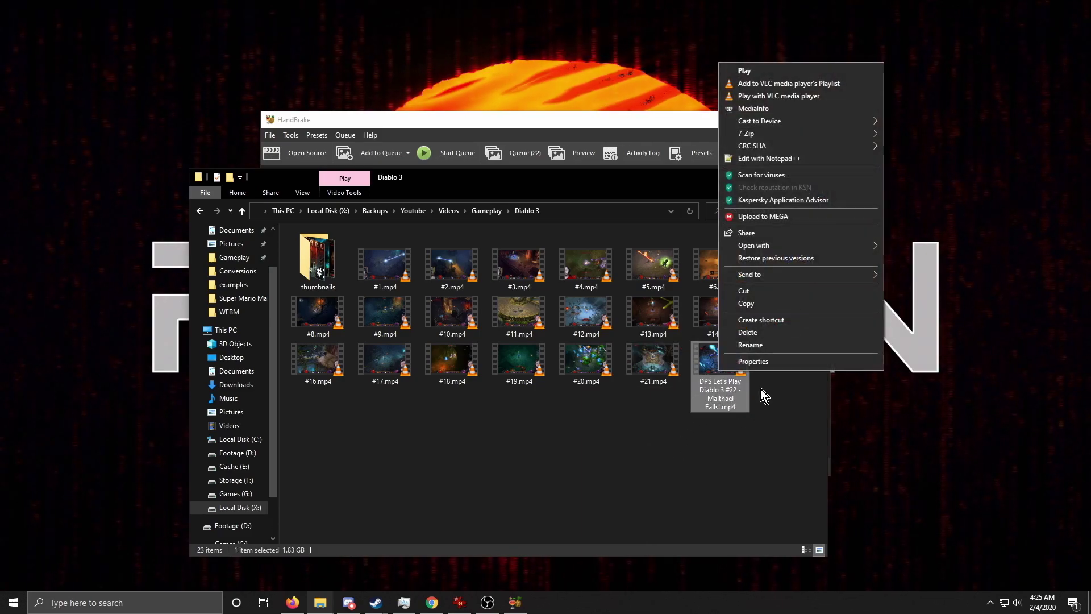
click(789, 362)
click(795, 323)
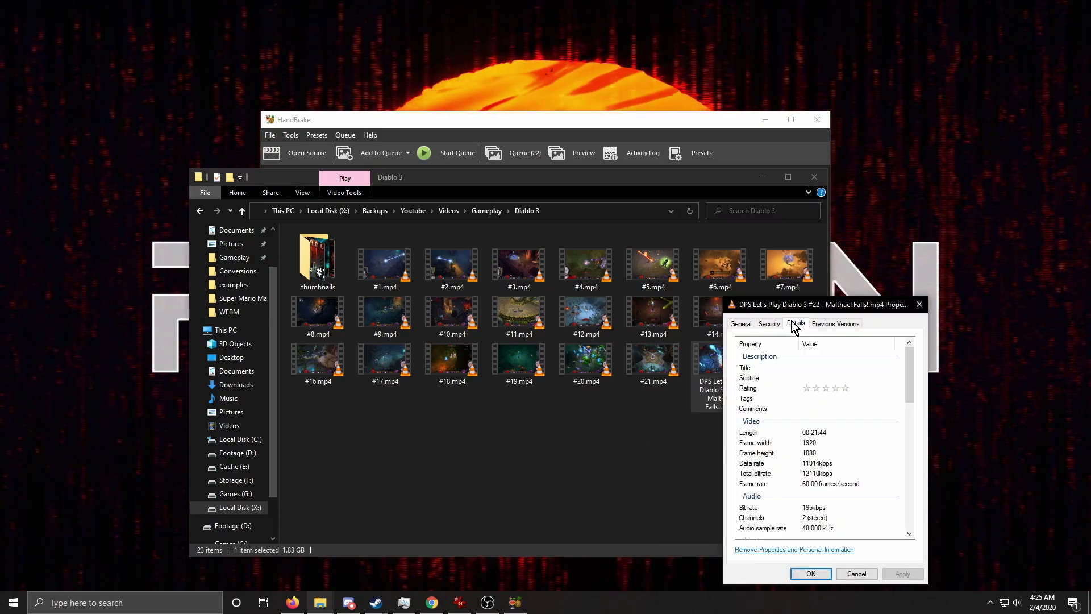
click(853, 574)
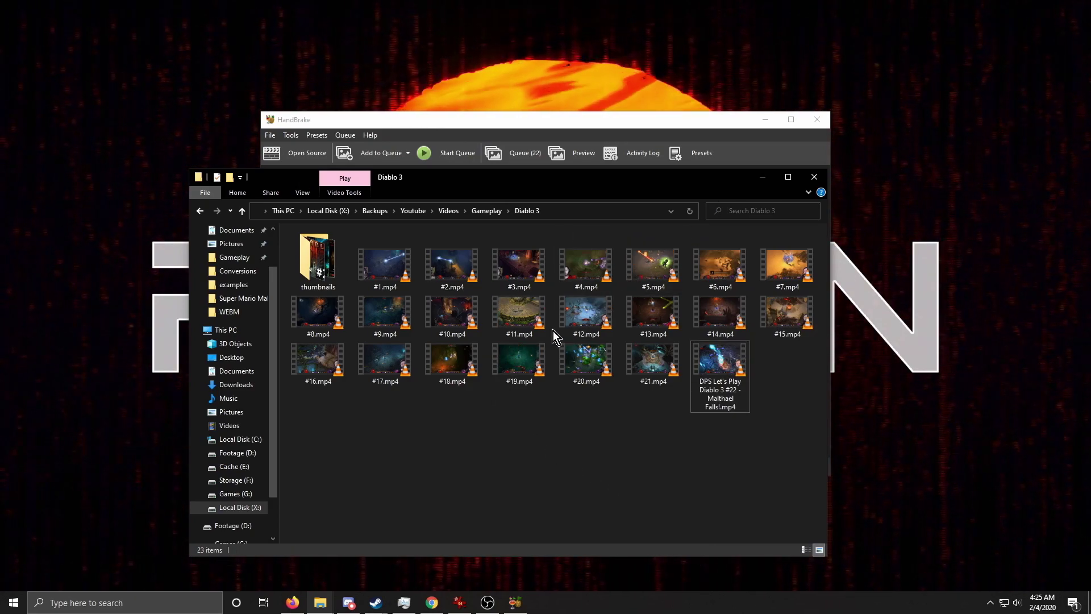
drag(797, 409, 612, 429)
drag(800, 391, 390, 320)
drag(754, 260, 419, 267)
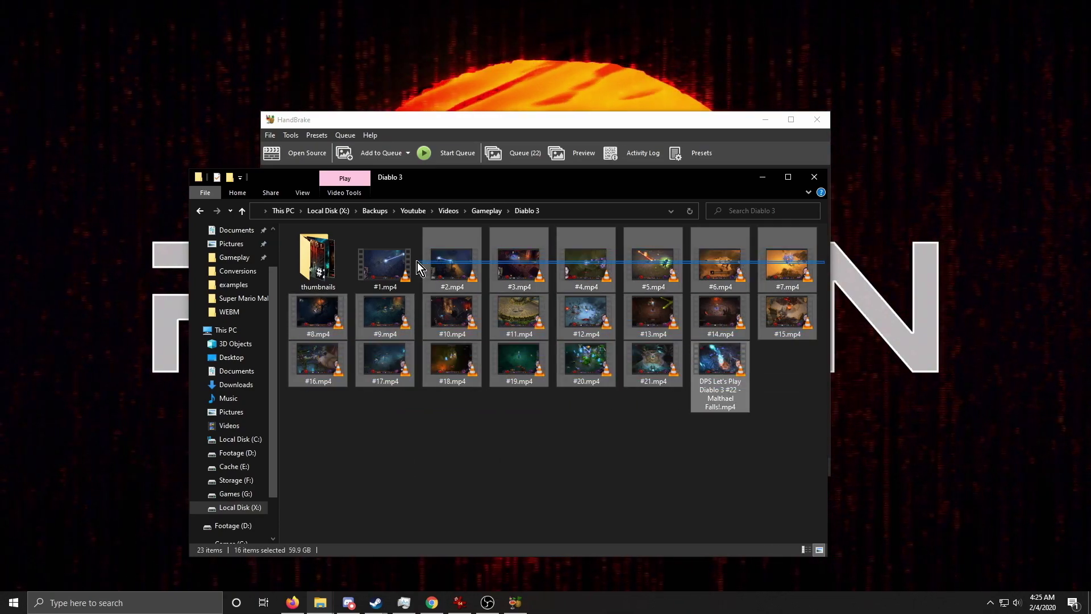
click(556, 433)
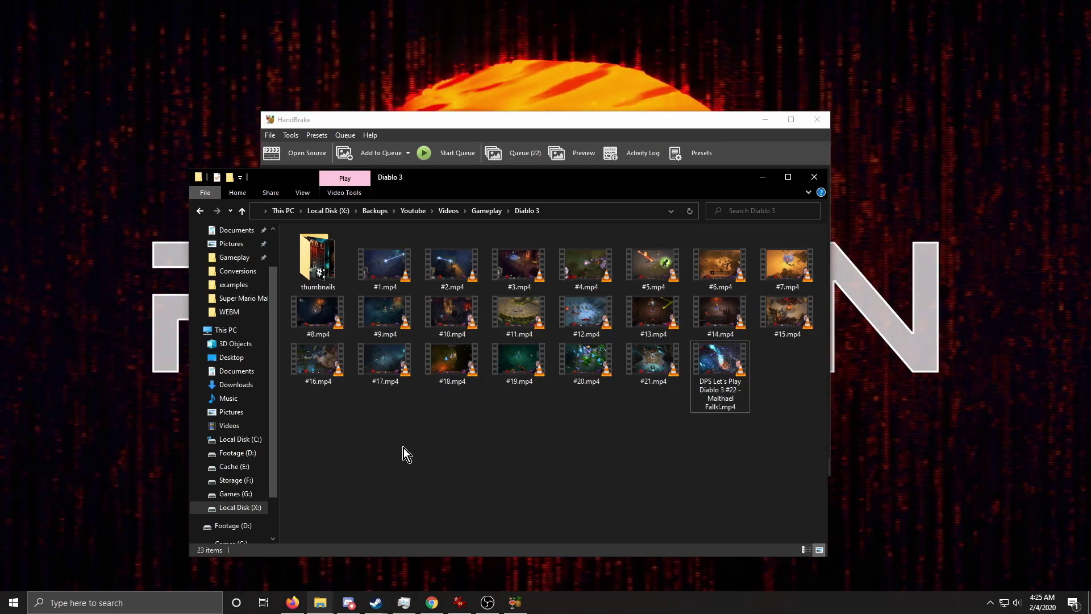
Switch to the Conversions folder and check the combined size of all the converted M4V videos
click(319, 604)
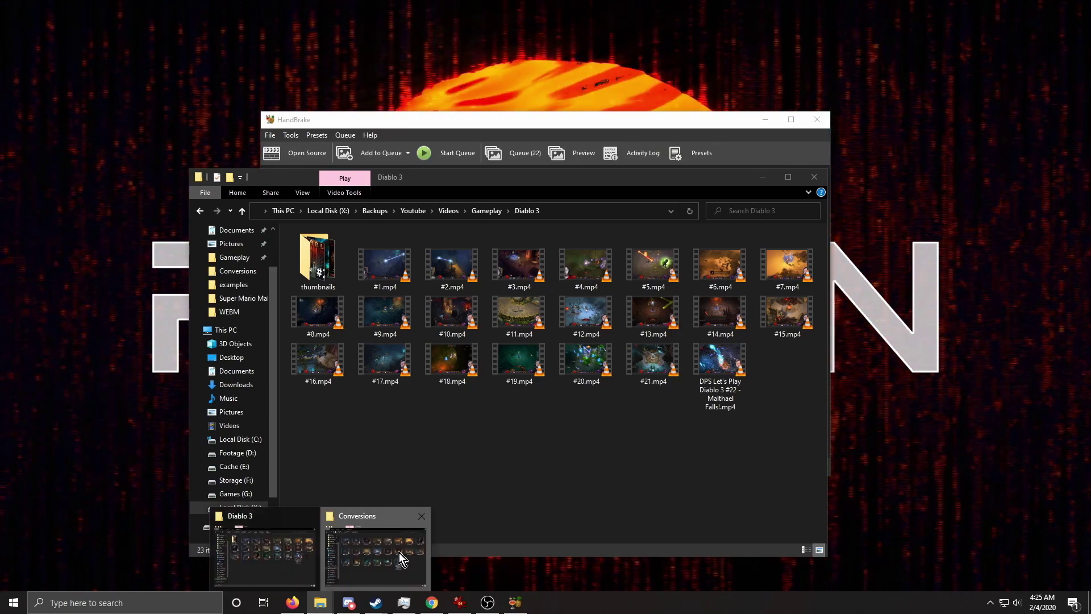
click(398, 553)
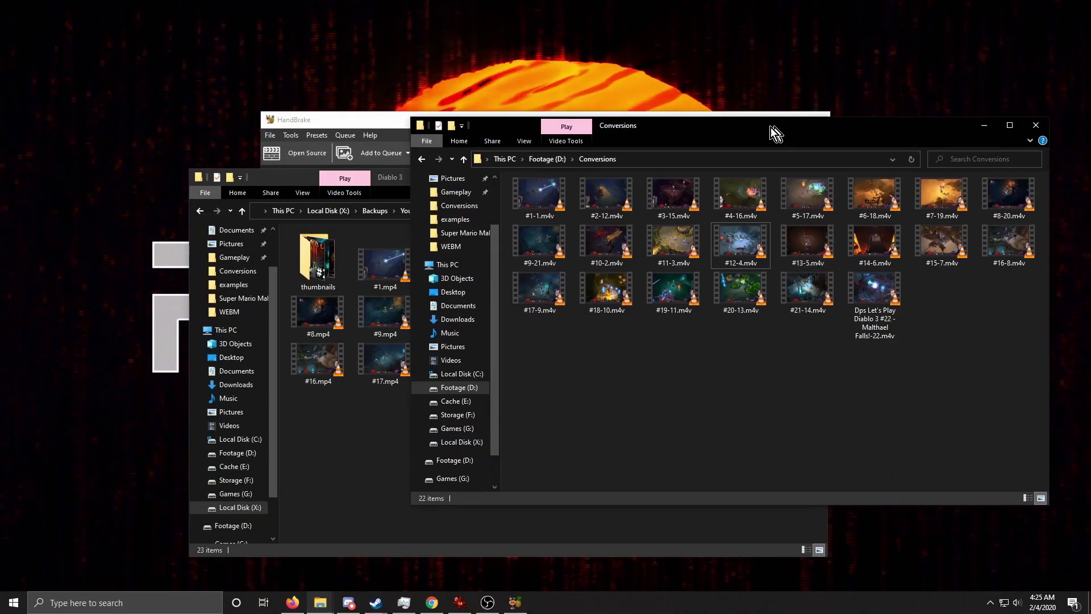
drag(779, 127, 591, 128)
drag(836, 332, 371, 186)
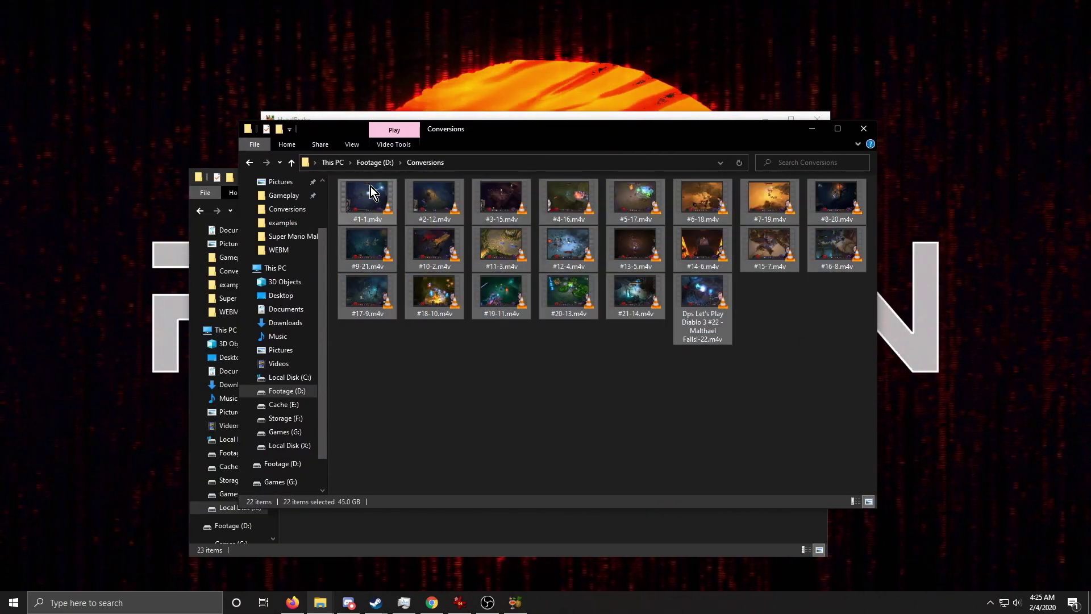
right_click(372, 185)
click(438, 442)
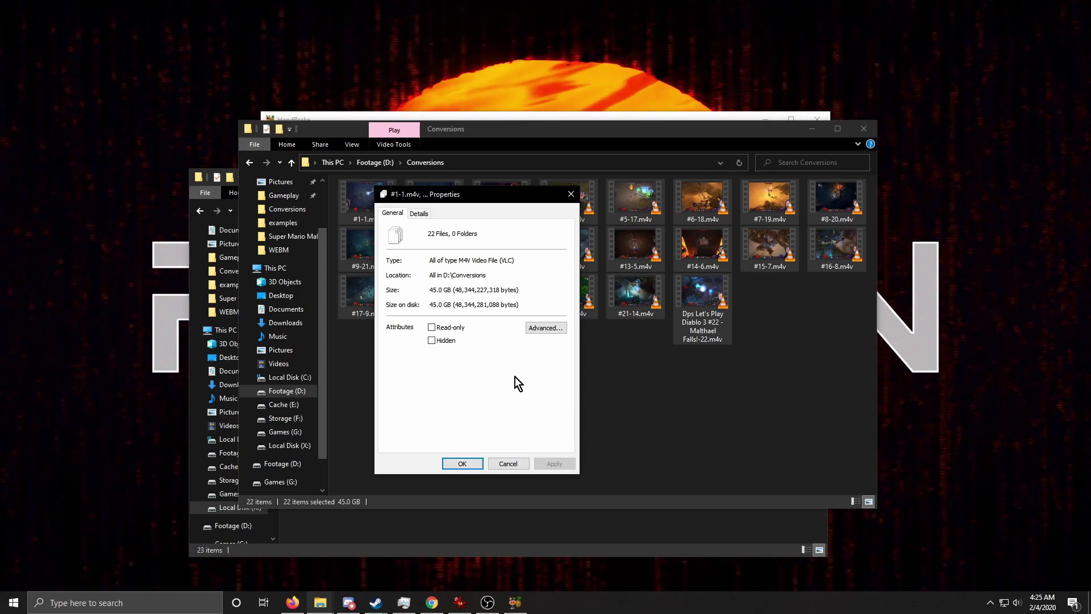
click(504, 462)
click(568, 425)
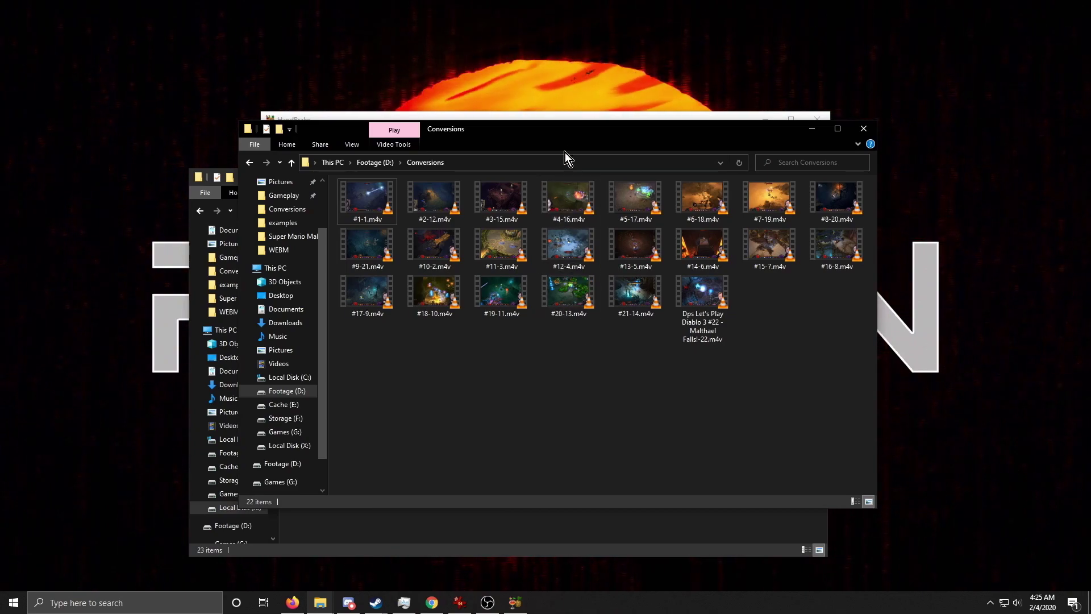
Arrange the Diablo 3 and Conversions windows beside each other, and view the original #19.mp4 in VLC at about 56 minutes
drag(573, 136, 830, 91)
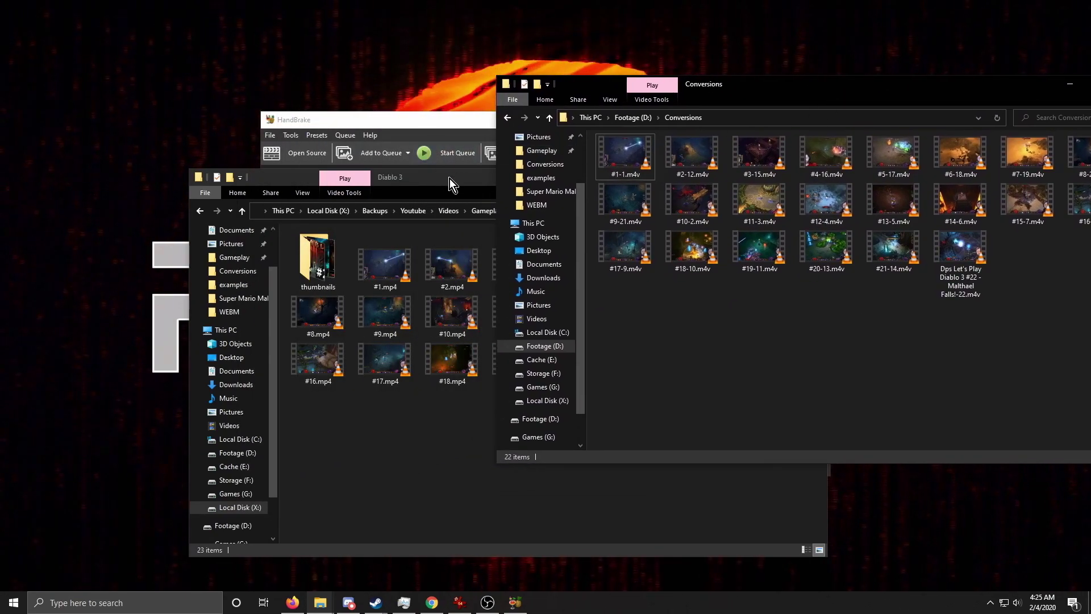
drag(449, 178, 258, 109)
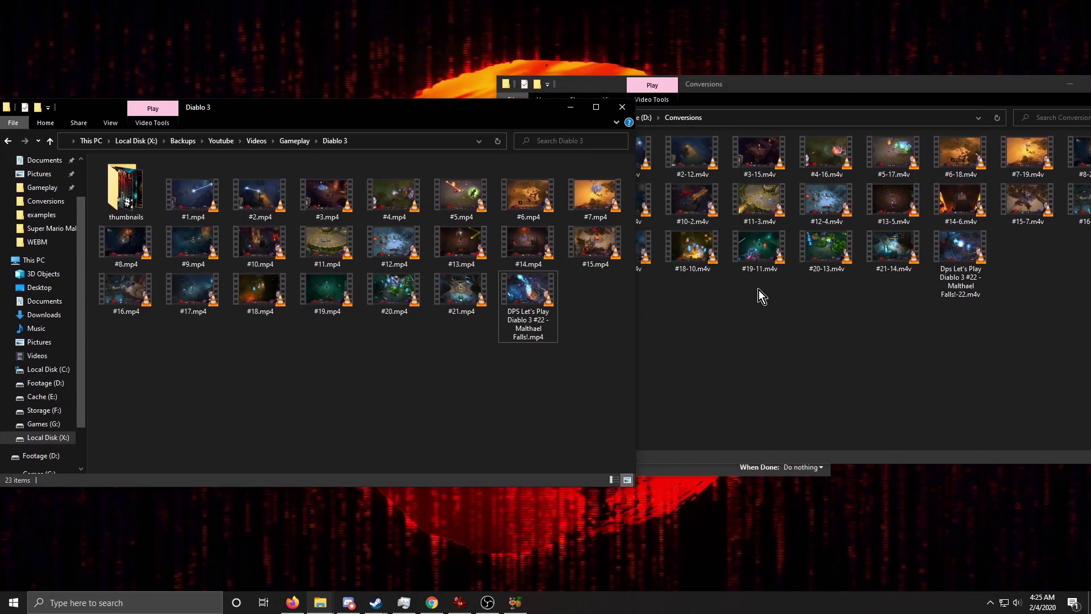
double_click(336, 290)
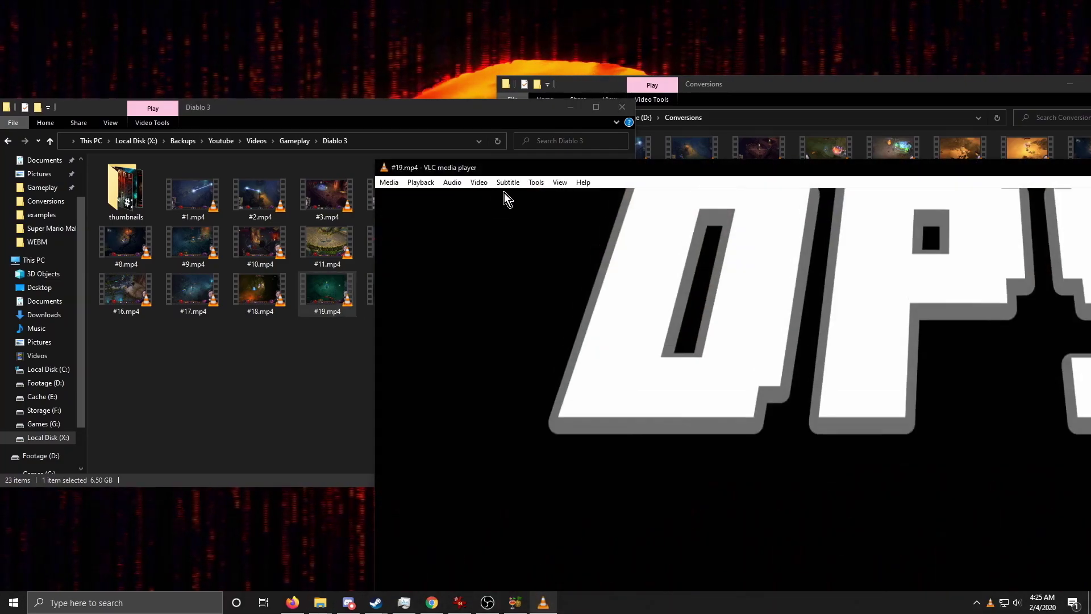
double_click(619, 168)
drag(376, 564, 790, 568)
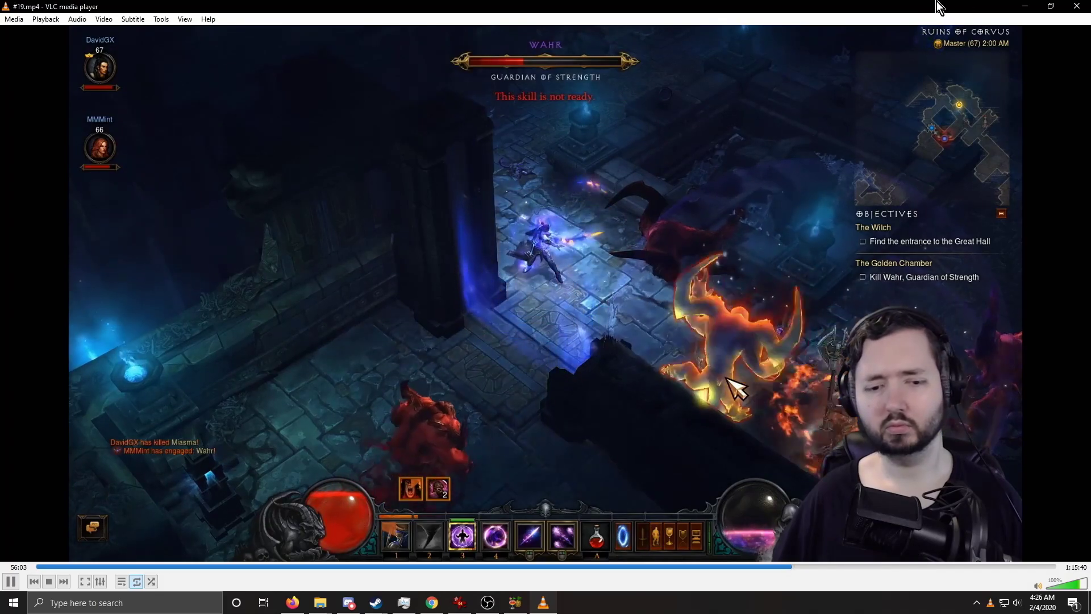
click(1077, 6)
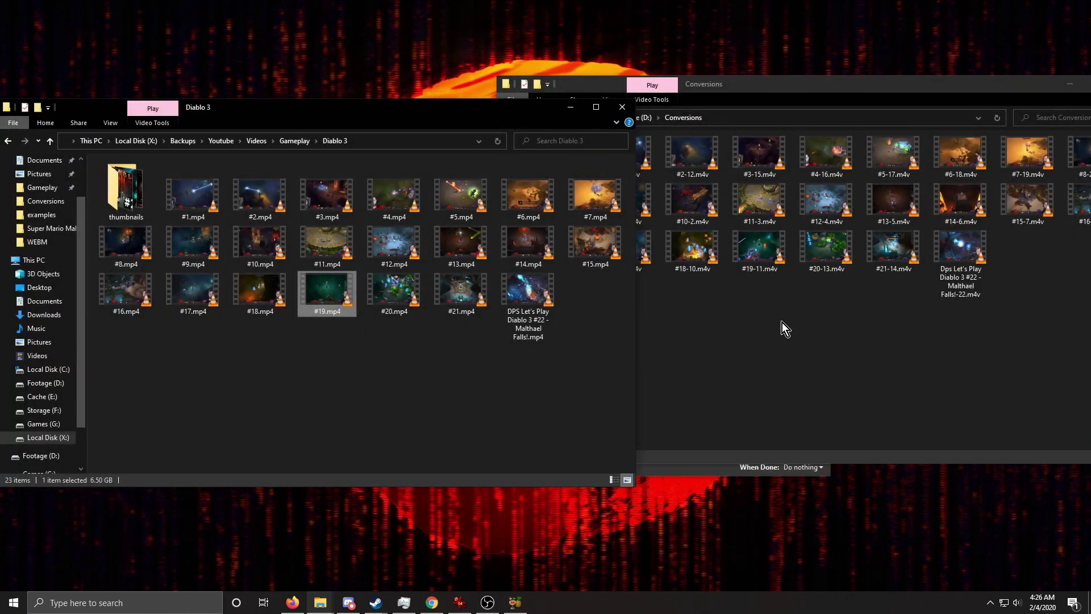
View the converted #19-11.m4v in VLC at about 56 minutes to compare its quality with the original
click(817, 84)
drag(791, 87, 638, 101)
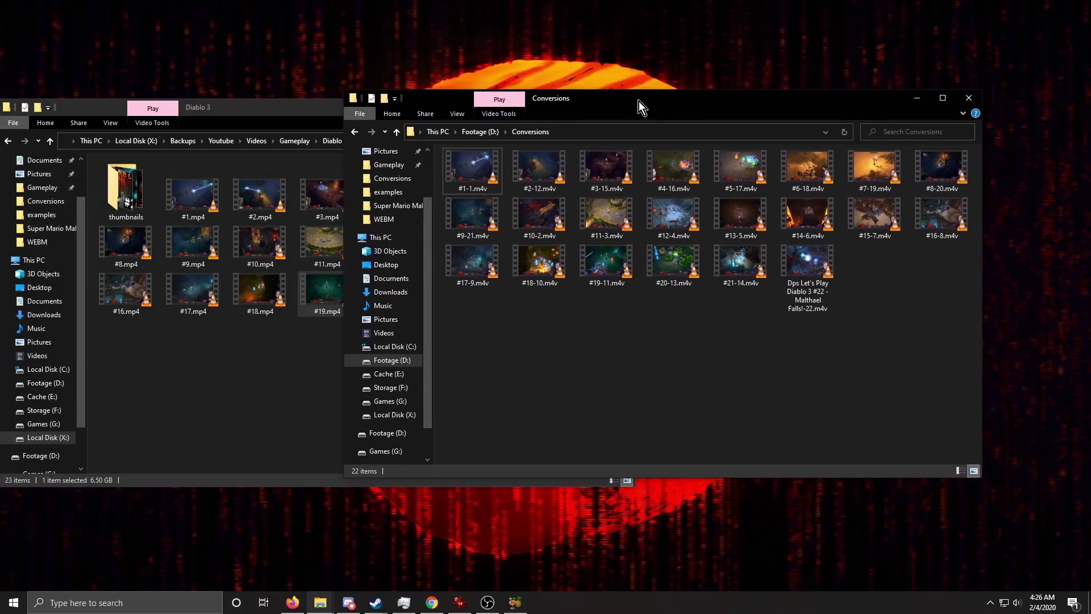
double_click(627, 264)
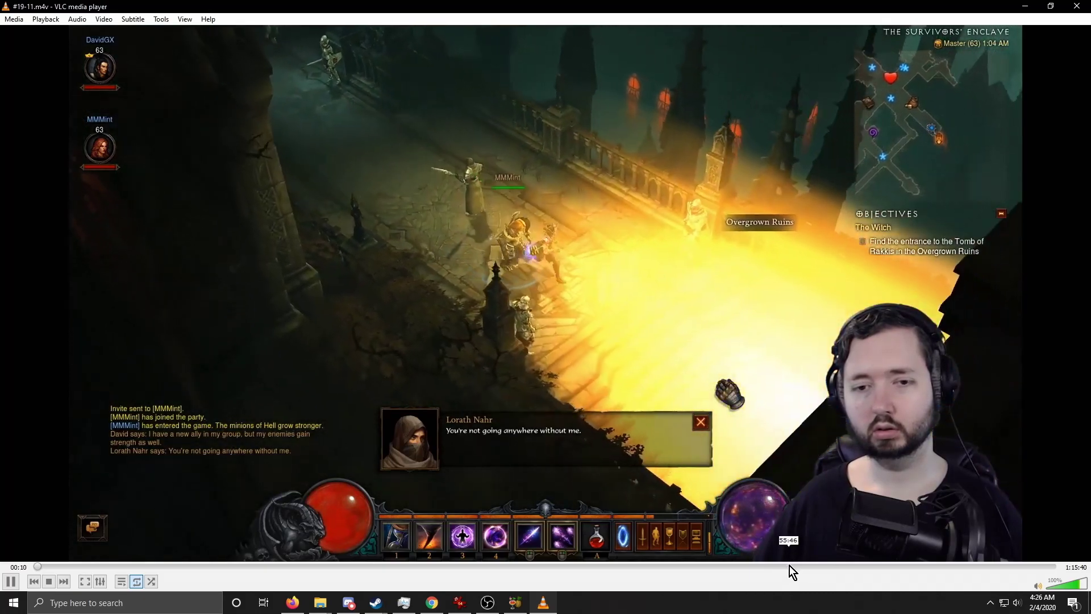
click(789, 566)
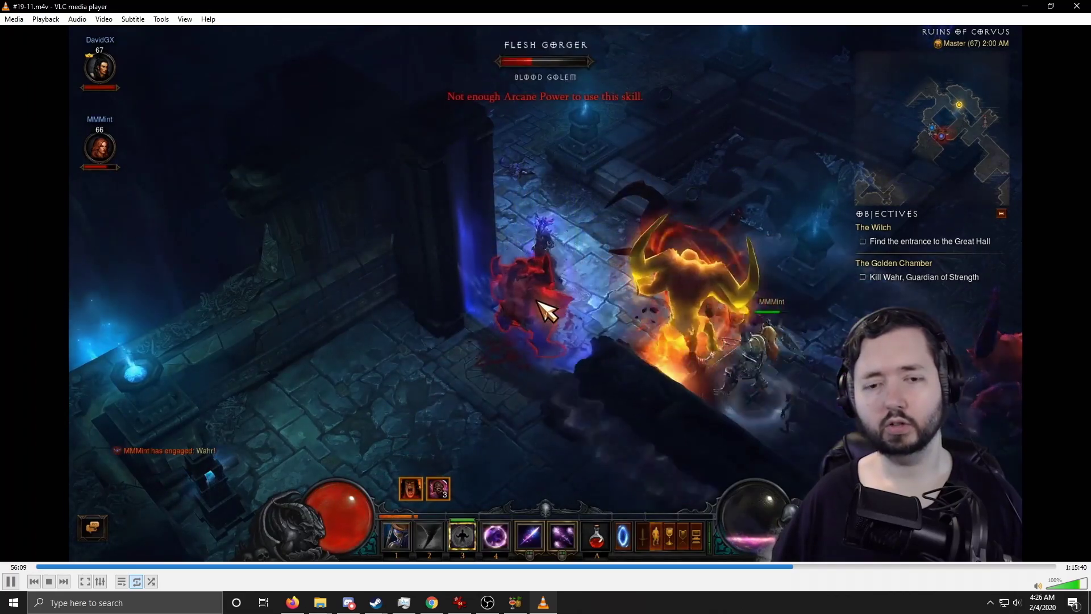
click(1077, 7)
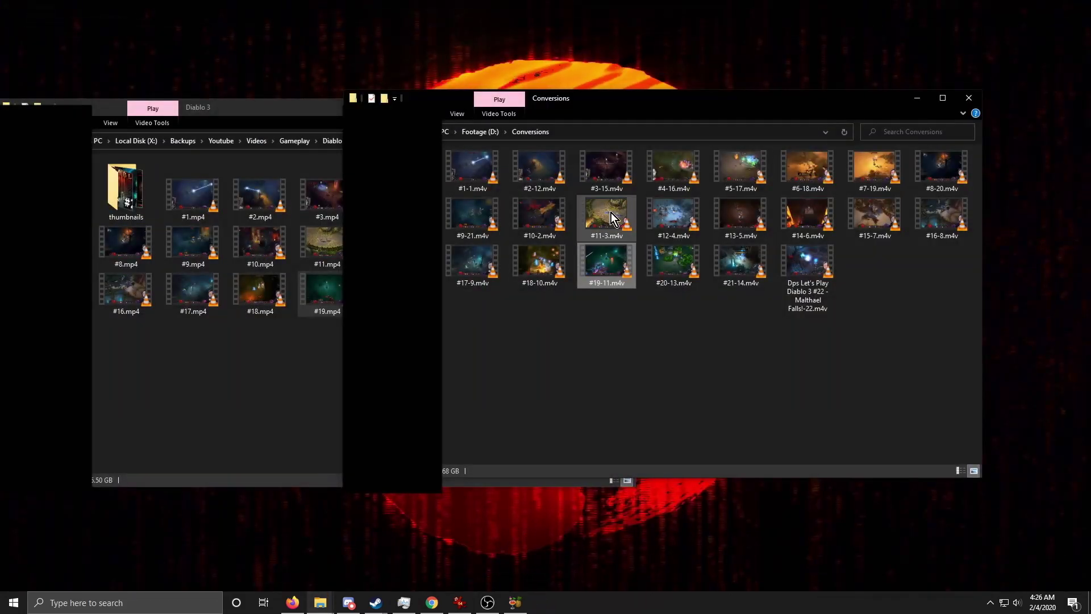
click(272, 373)
click(734, 341)
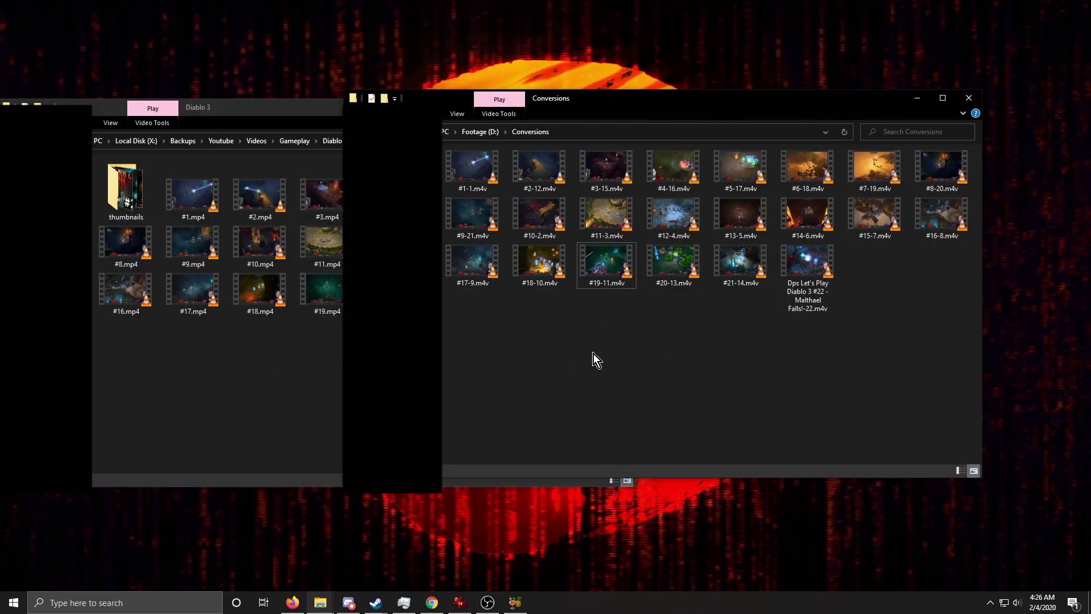
click(297, 392)
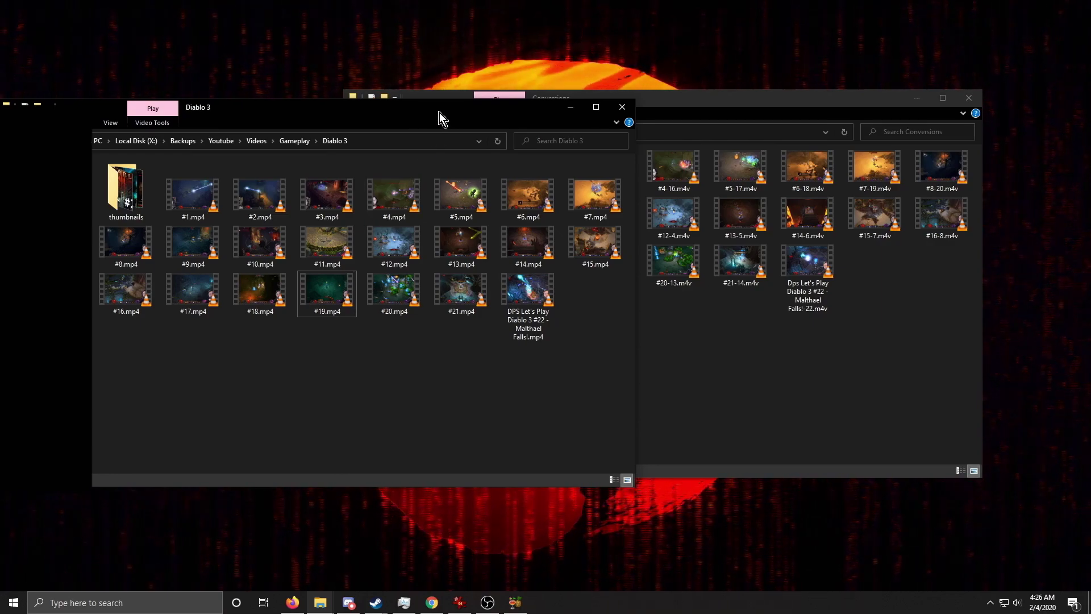
drag(439, 110, 439, 108)
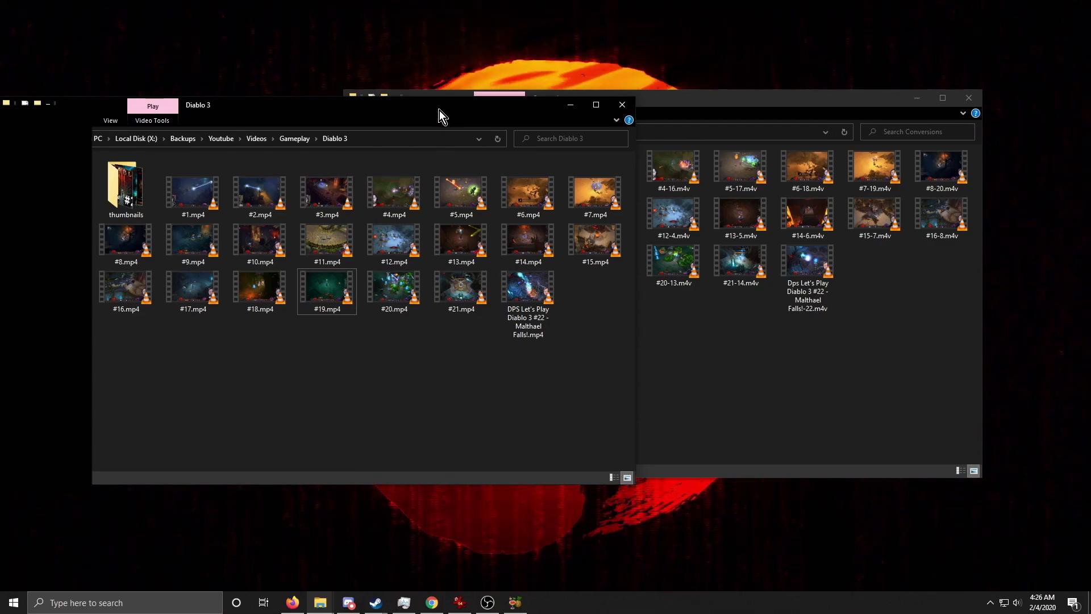
Check the video and audio details in the file properties of the original #19.mp4
right_click(333, 309)
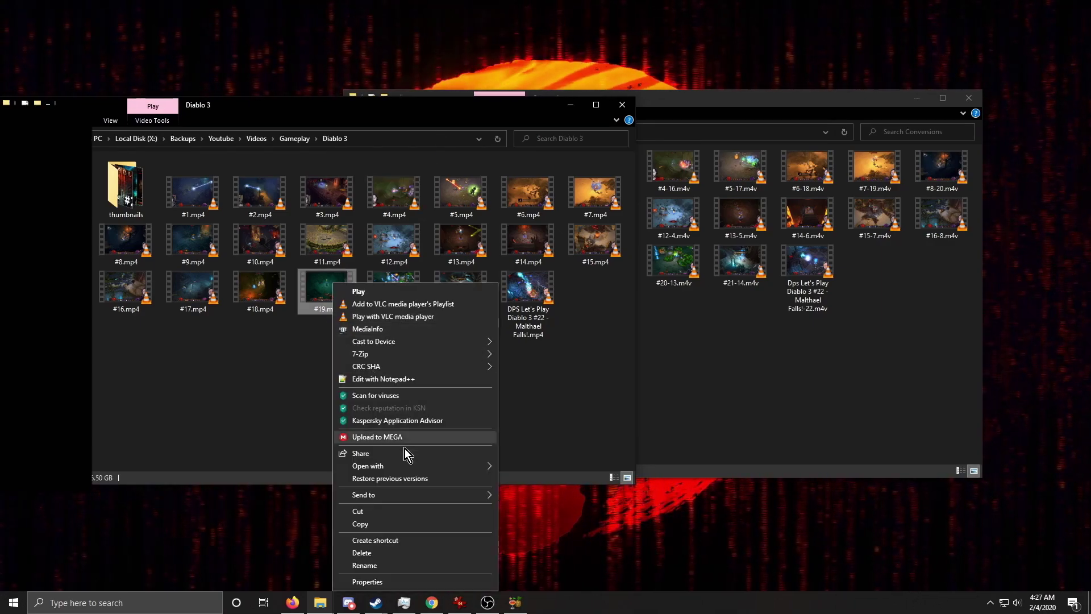
click(438, 581)
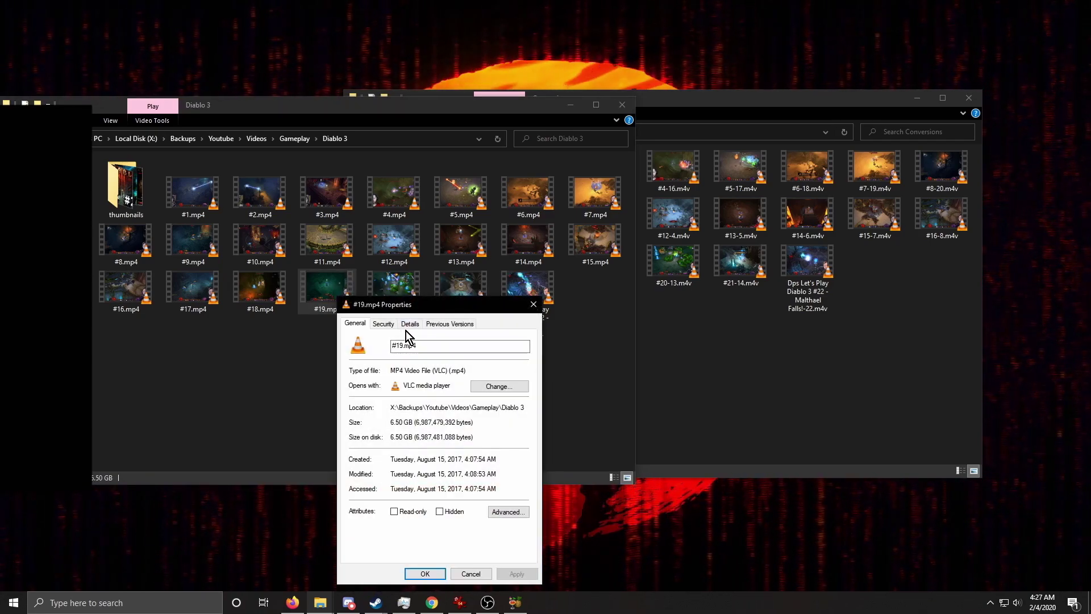
click(409, 326)
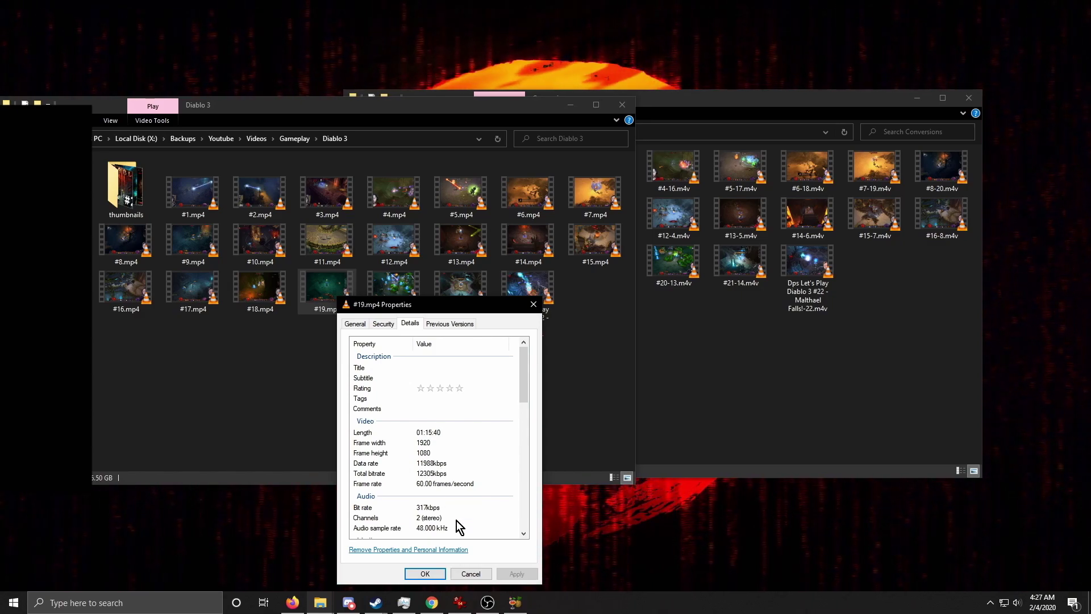
click(469, 574)
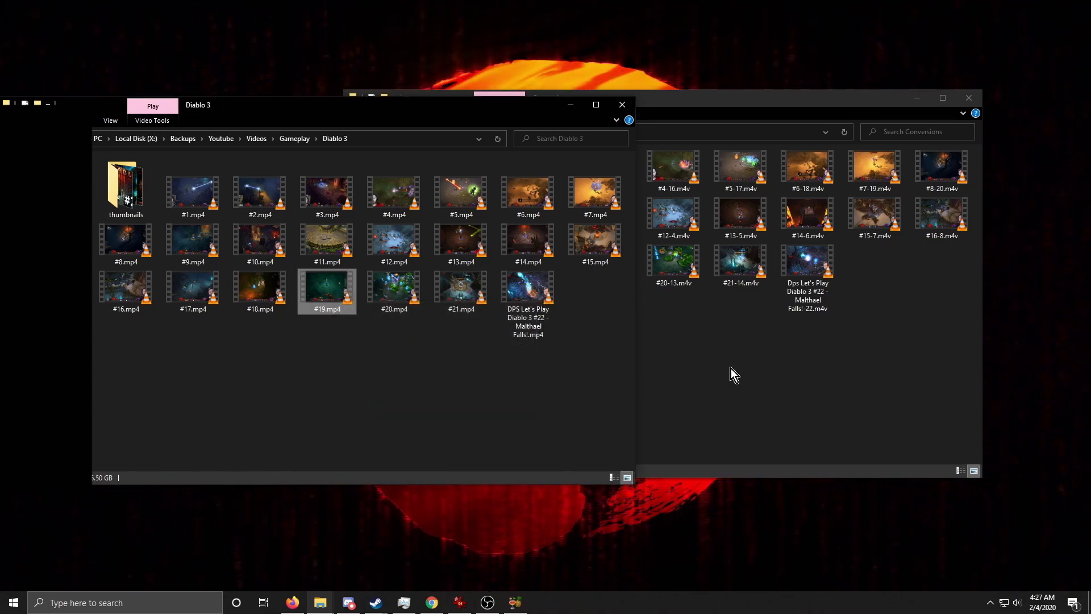
Check the video and audio details in the file properties of the converted #19-11.m4v
click(731, 368)
right_click(606, 278)
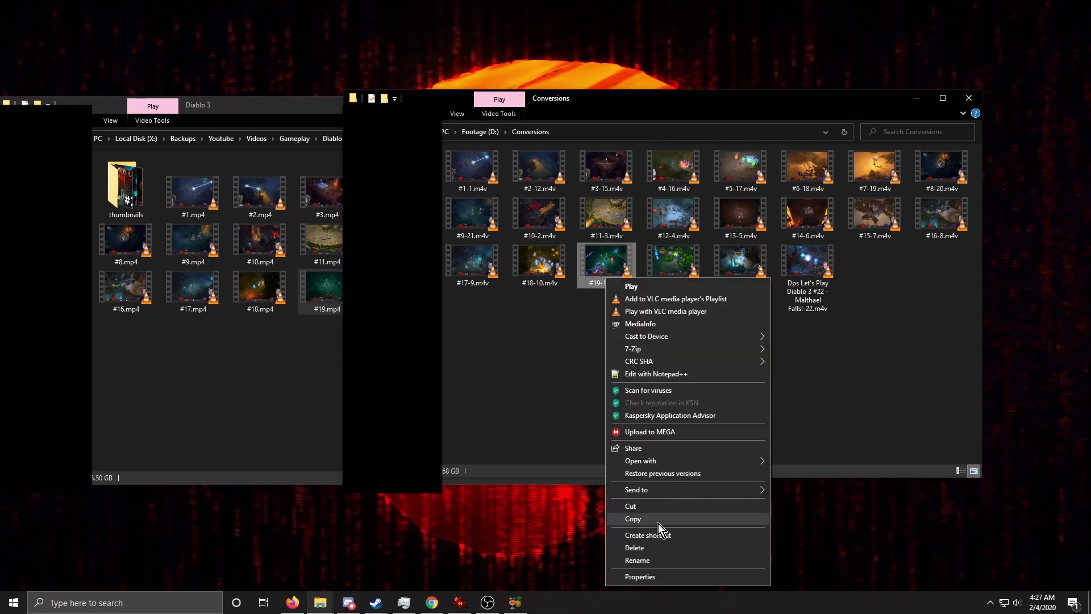
click(649, 574)
click(685, 306)
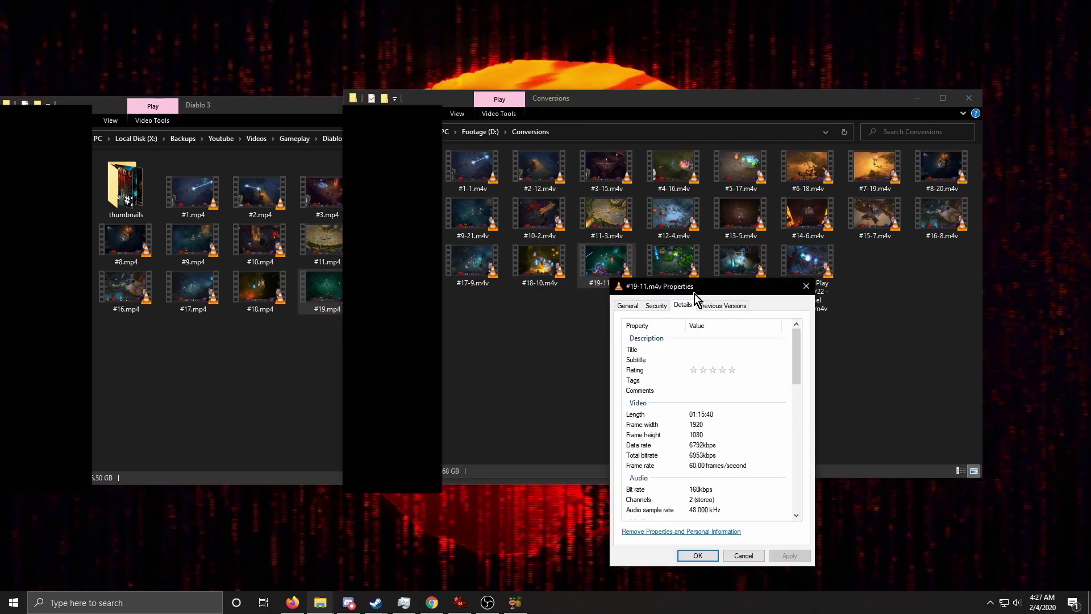
drag(694, 292, 586, 184)
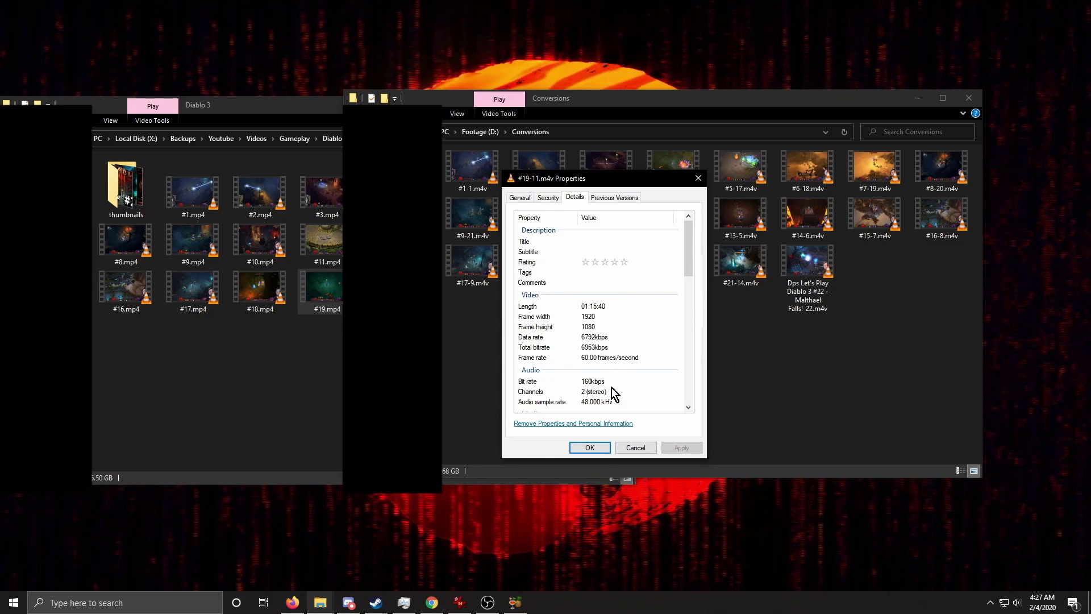
click(635, 447)
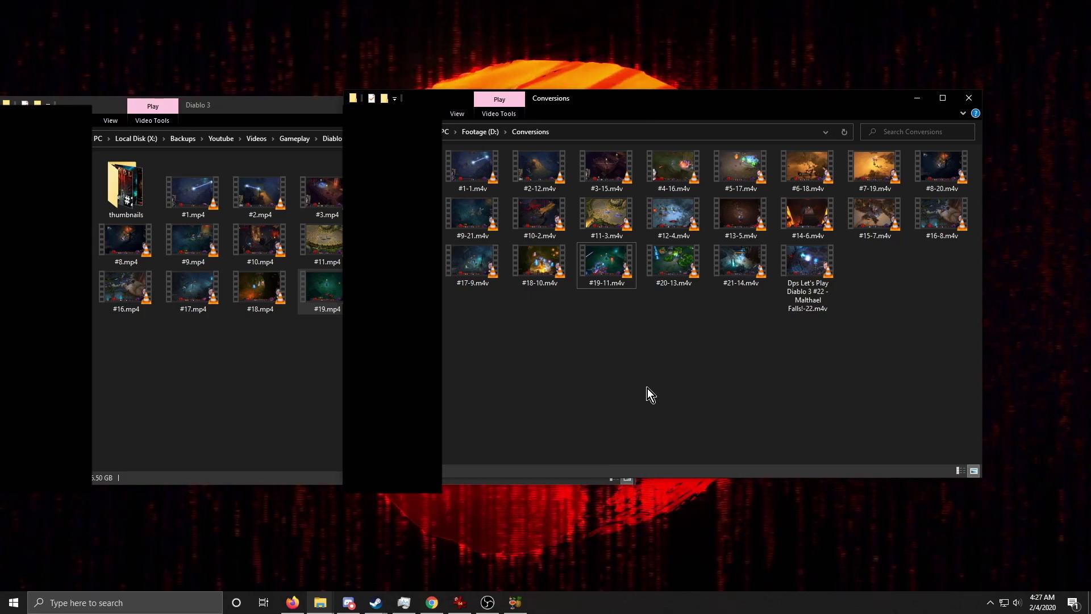
Switch to HandBrake, minimize the Conversions and Diablo 3 folder windows, and place the HandBrake window mid-screen
click(515, 602)
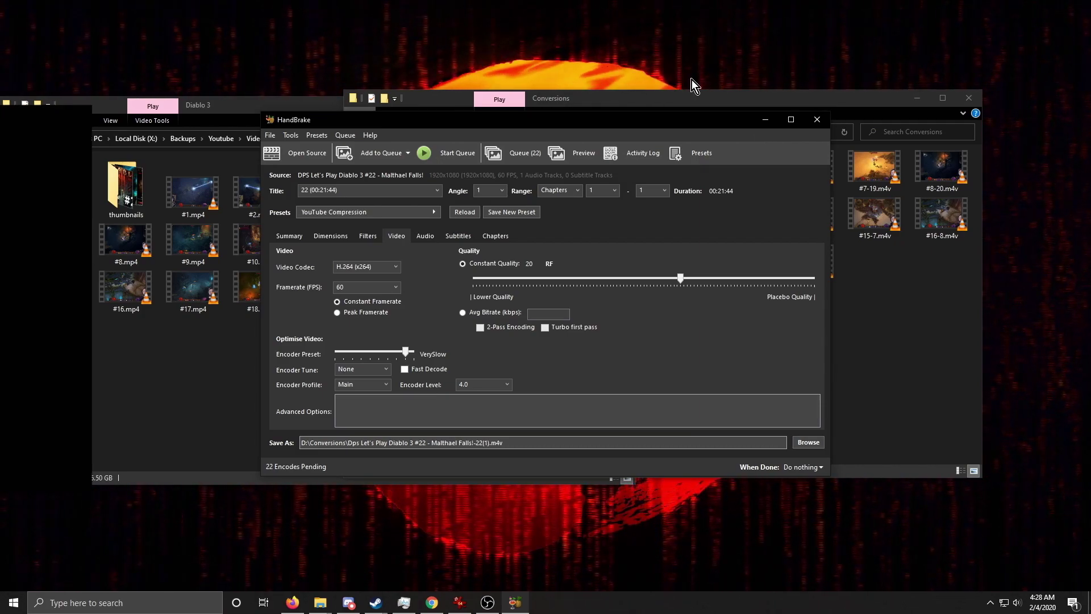
click(922, 98)
click(921, 98)
drag(580, 112, 794, 491)
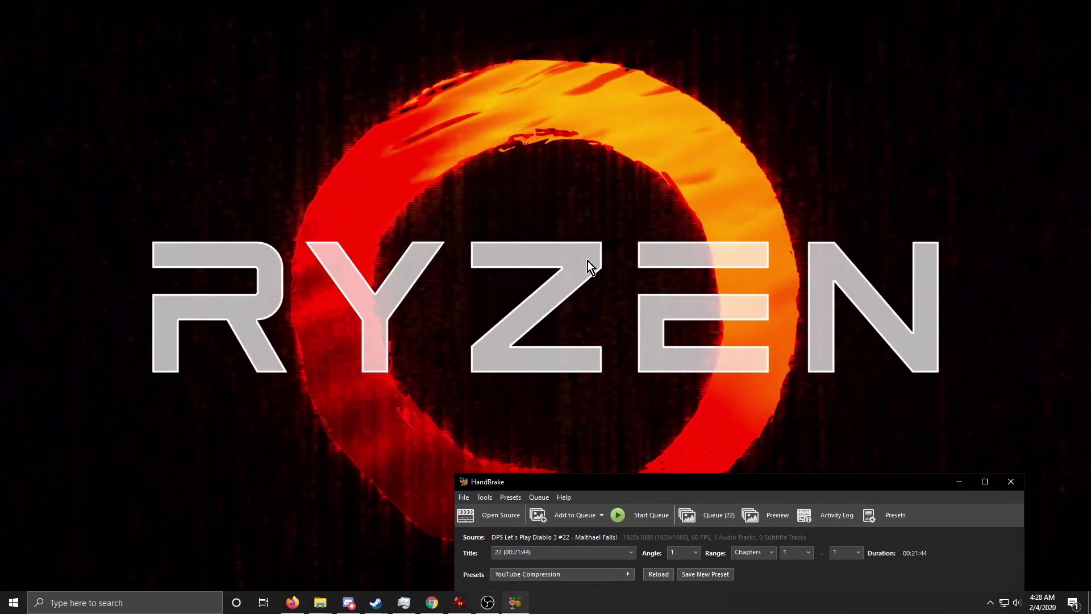
drag(755, 480, 584, 123)
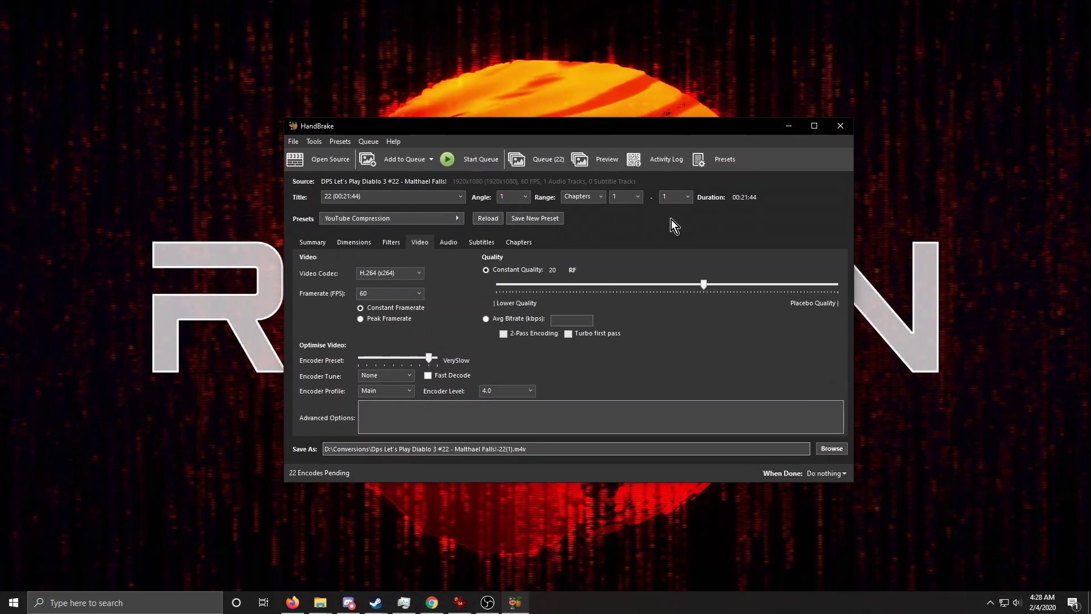